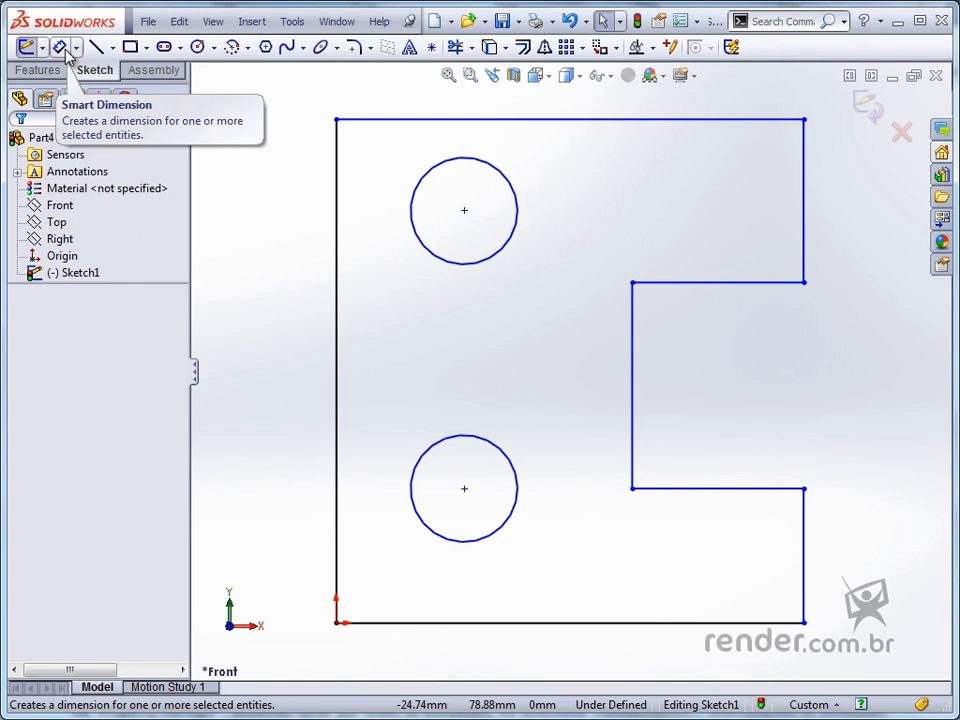
# Dimension the bottom horizontal edge of the profile with Smart Dimension and set its length to 100 mm.
pyautogui.click(65, 50)
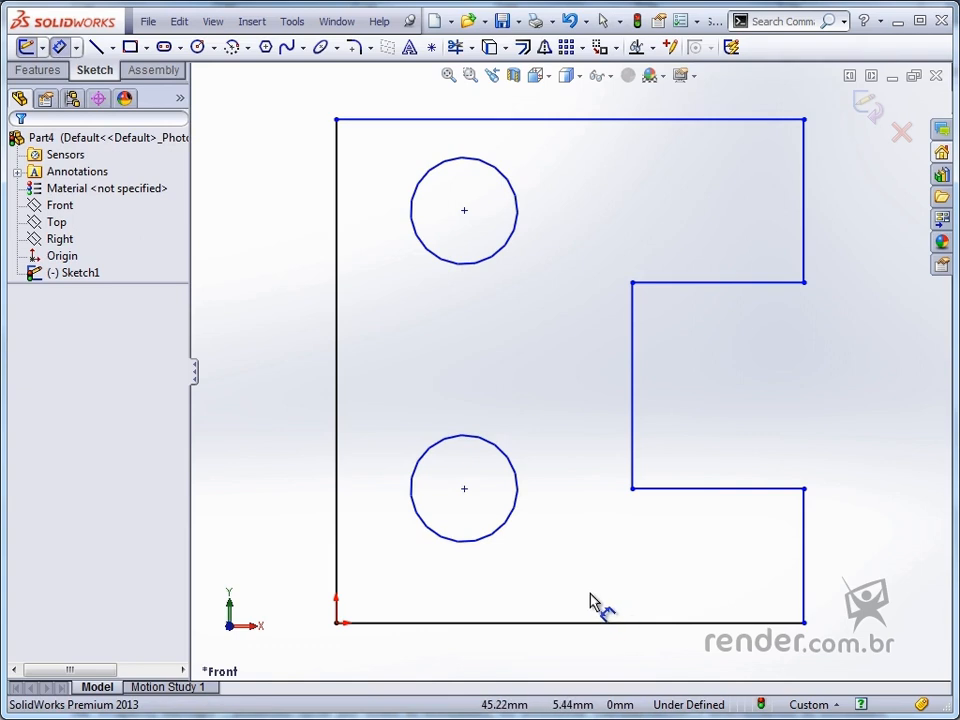
pyautogui.press('f')
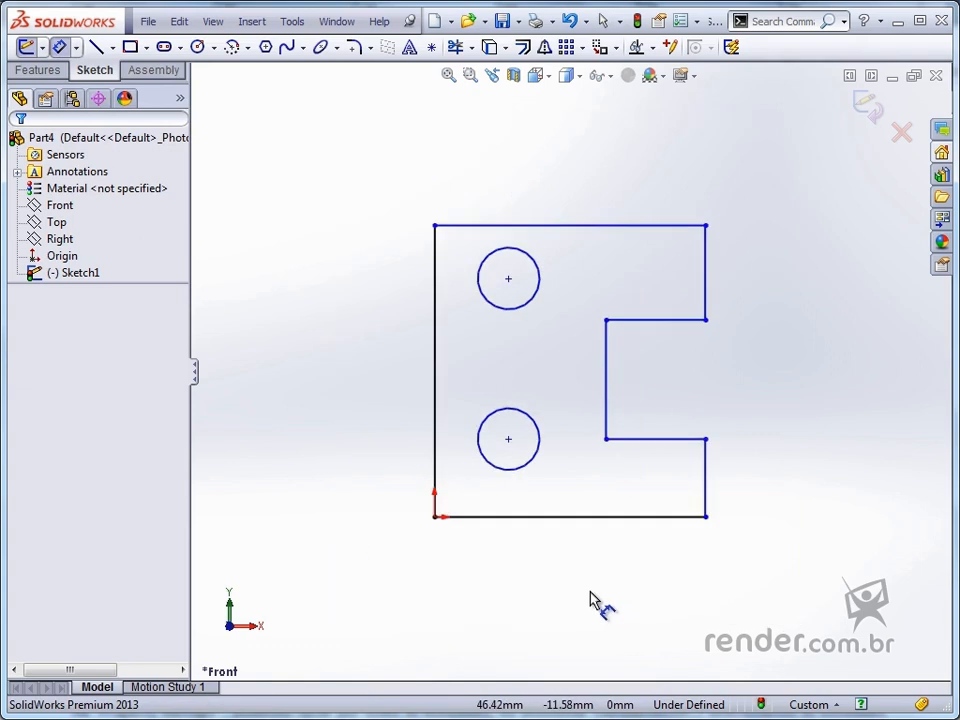
pyautogui.click(605, 518)
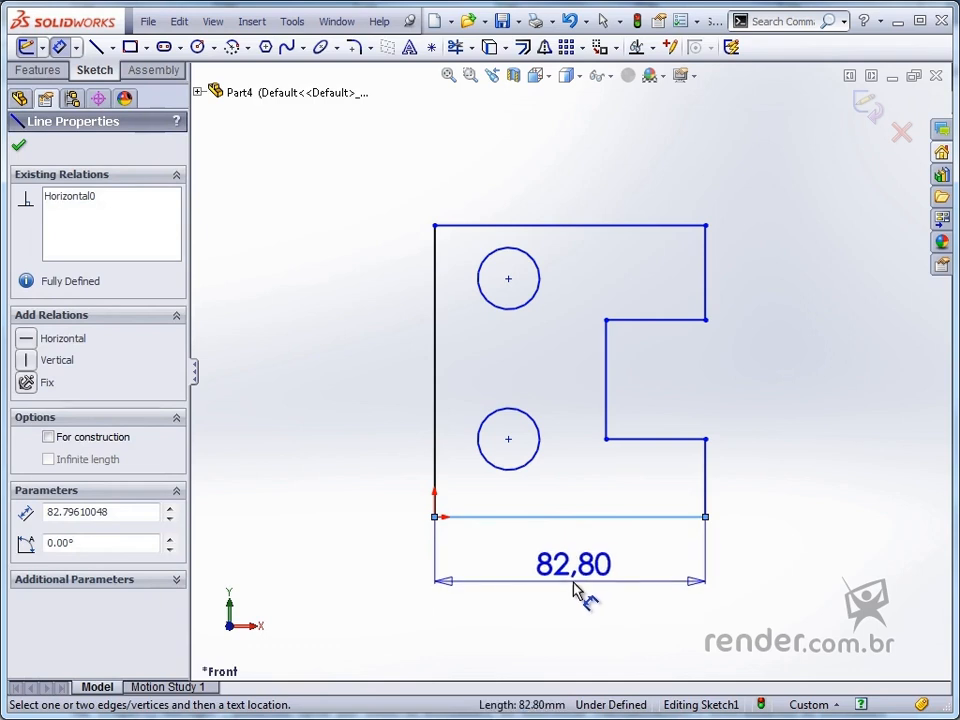
pyautogui.click(574, 590)
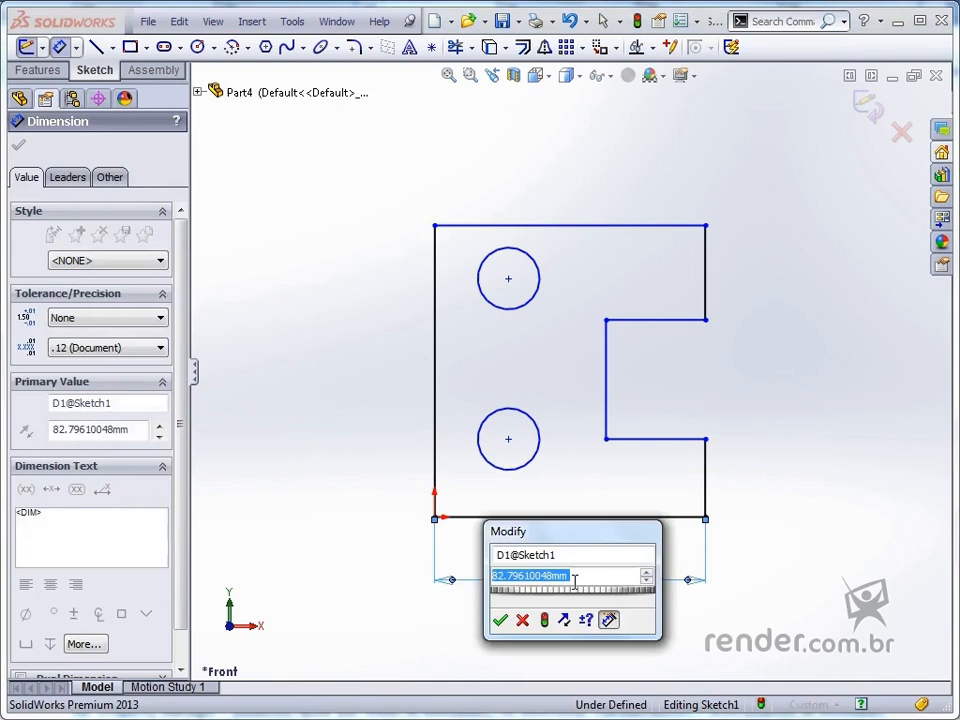
pyautogui.write('100')
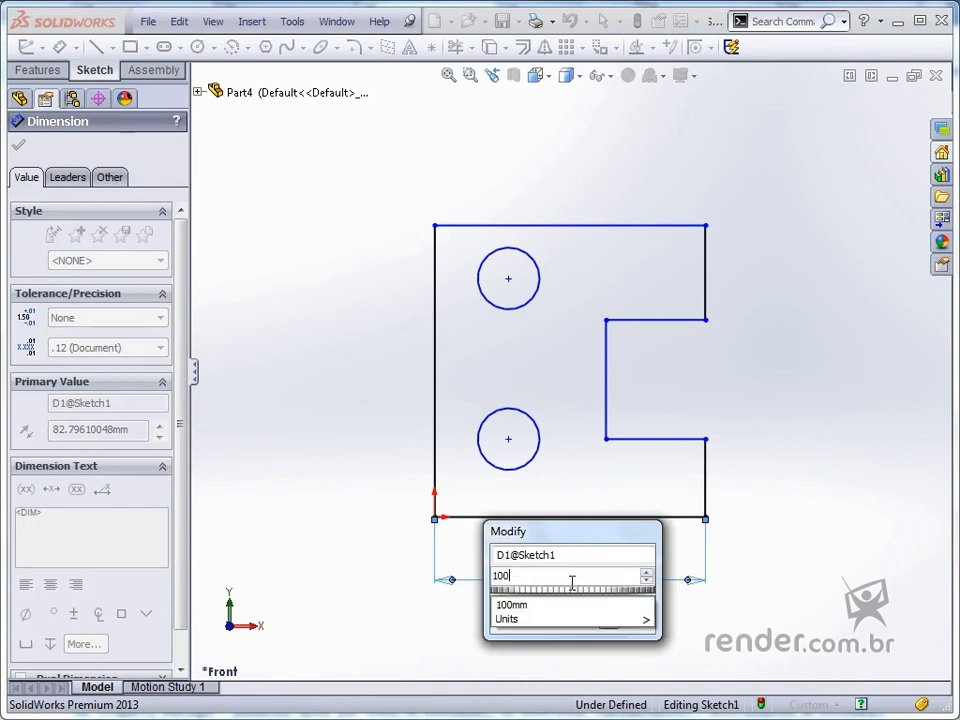
pyautogui.click(553, 610)
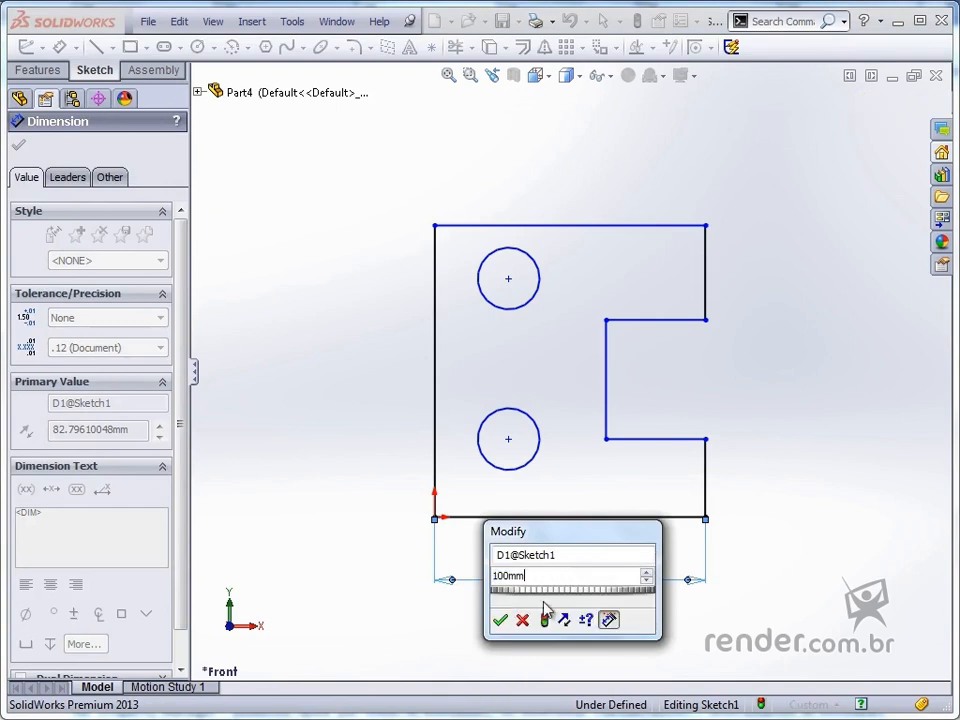
pyautogui.click(499, 624)
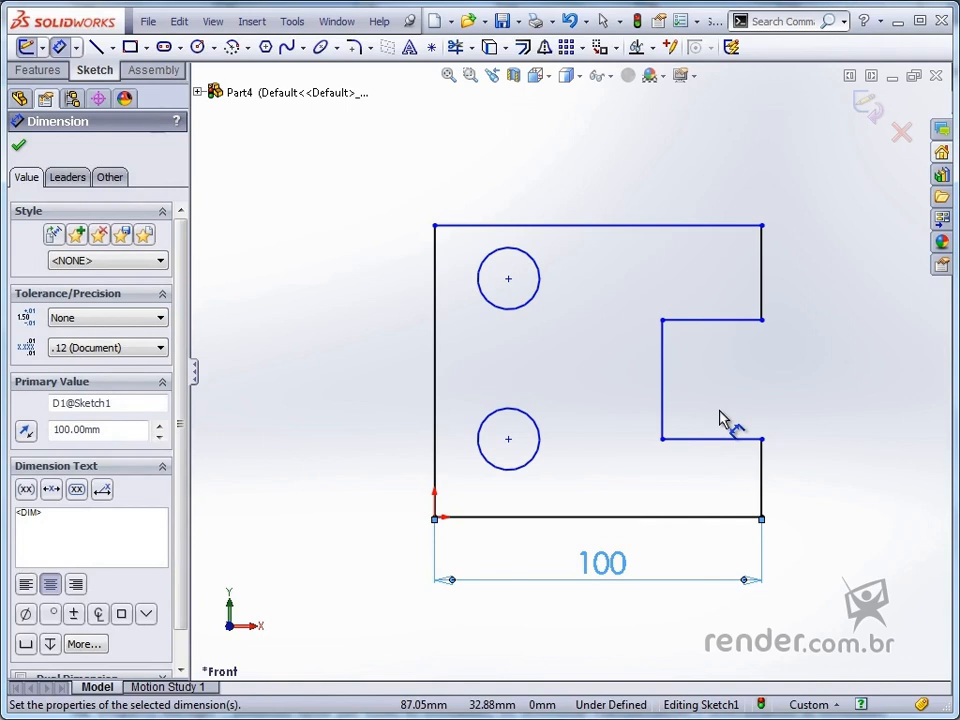
# Dimension the lower circle's diameter, placing the dimension outside the profile's left edge, and set it to 15 mm.
pyautogui.click(540, 427)
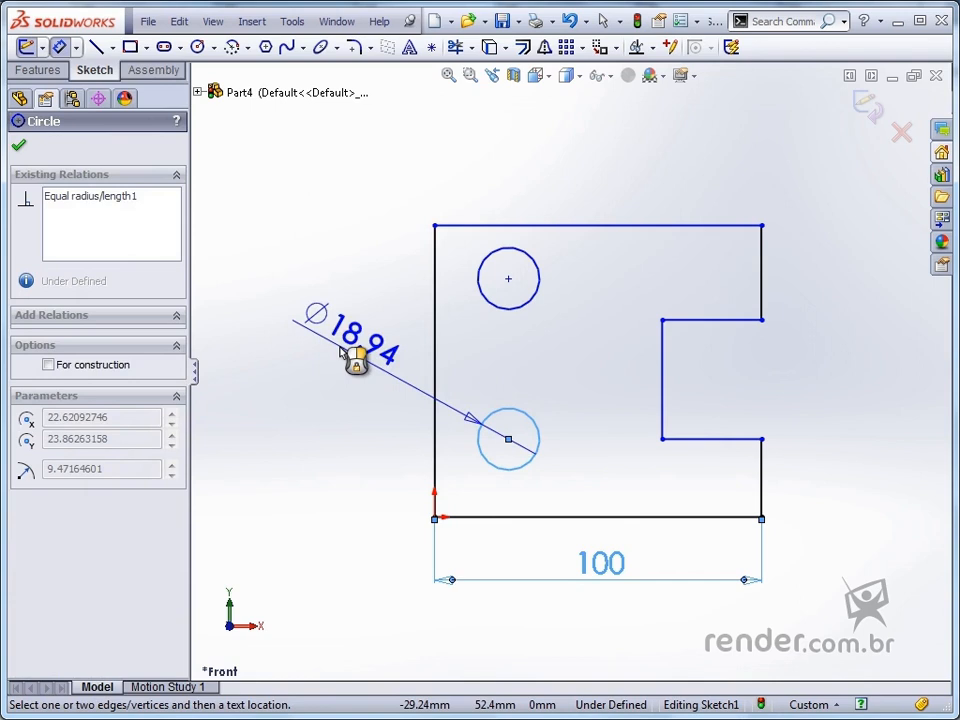
pyautogui.click(343, 352)
pyautogui.write('1')
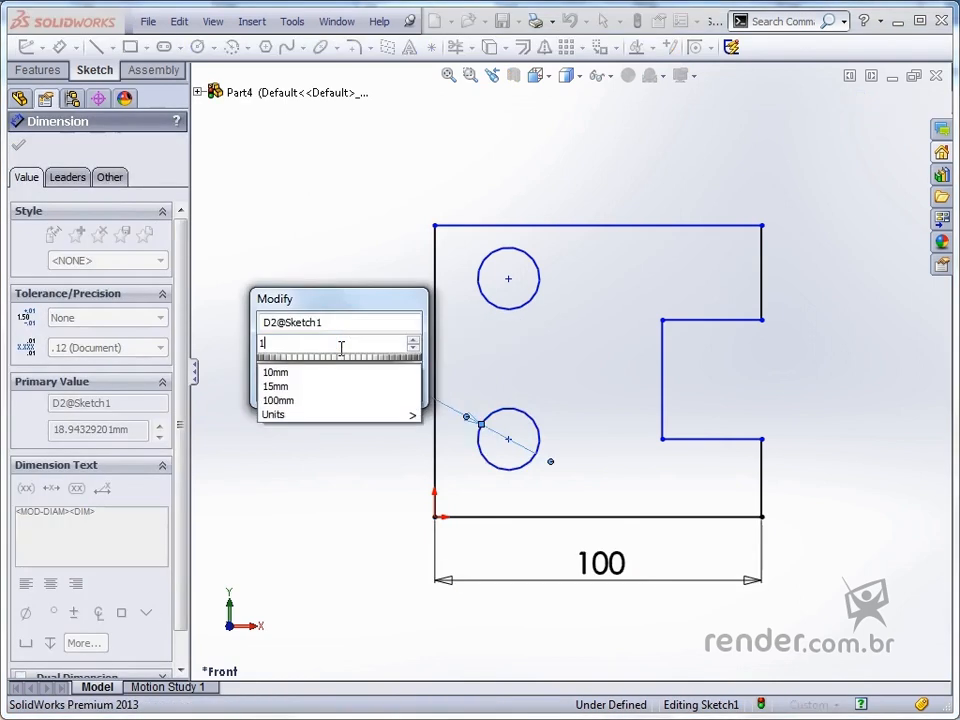
pyautogui.write('5')
pyautogui.press('Return')
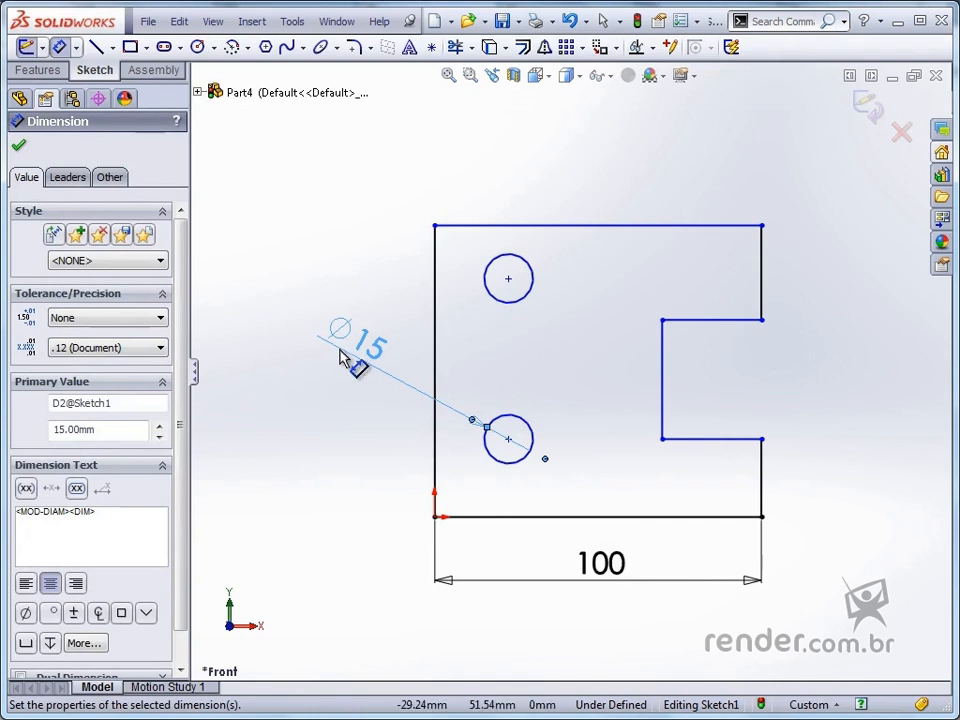
pyautogui.press('Escape')
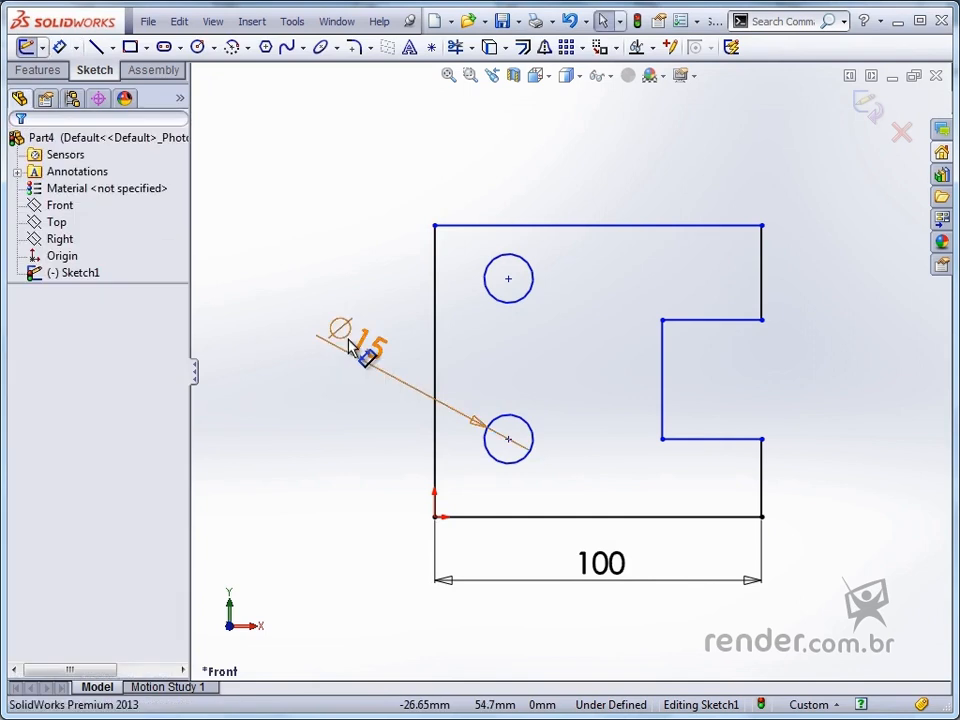
# Change the lower circle's diameter dimension to display as a radius.
pyautogui.click(350, 345)
pyautogui.rightClick(350, 345)
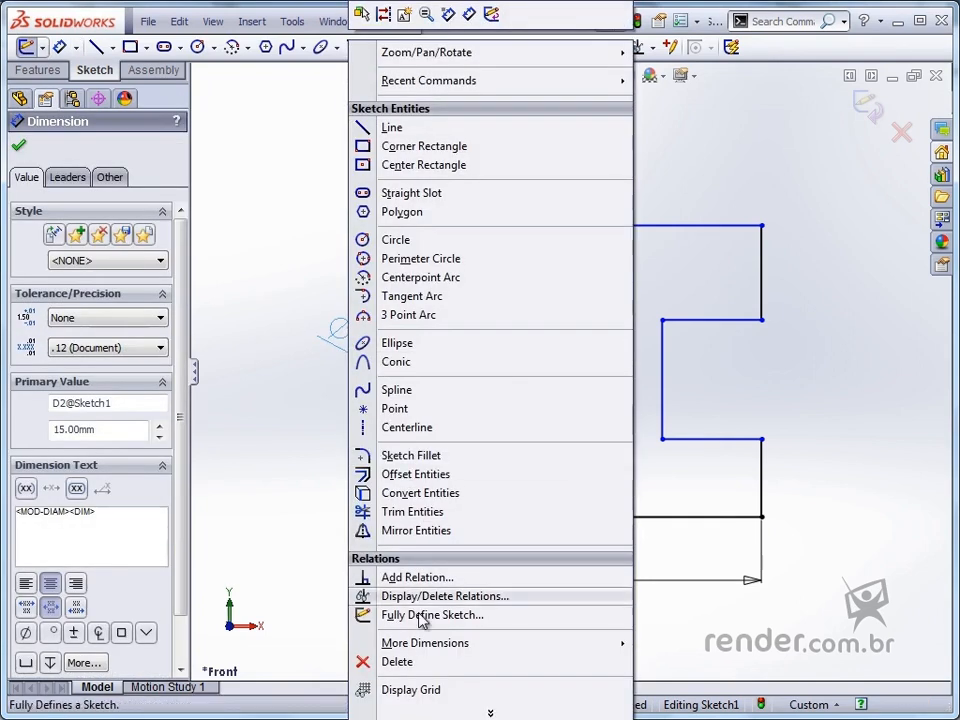
pyautogui.click(388, 708)
pyautogui.moveTo(455, 627)
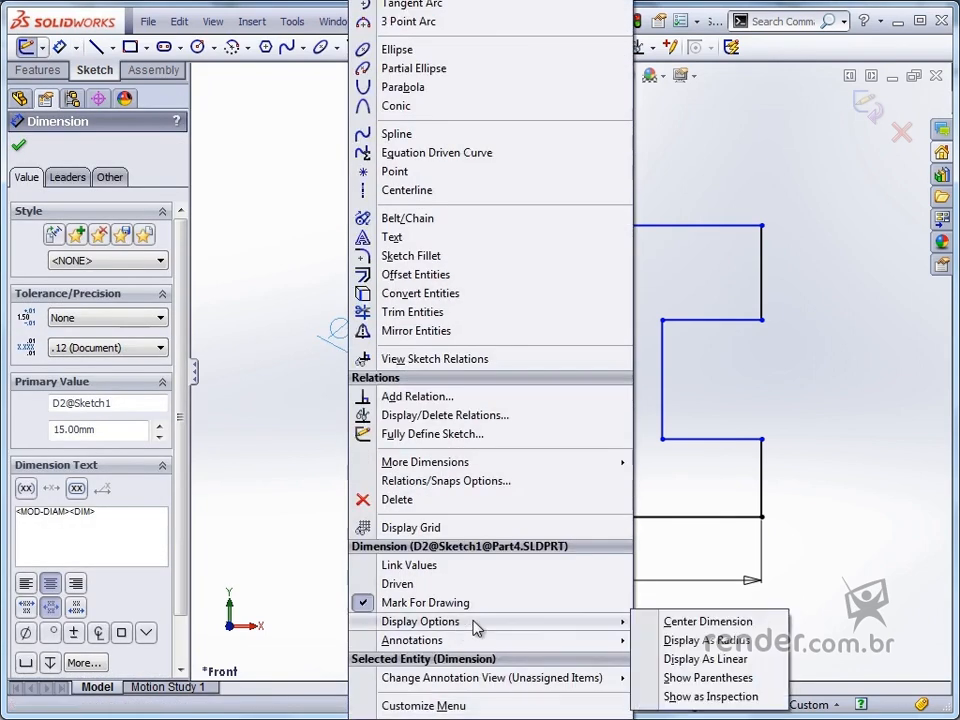
pyautogui.click(686, 640)
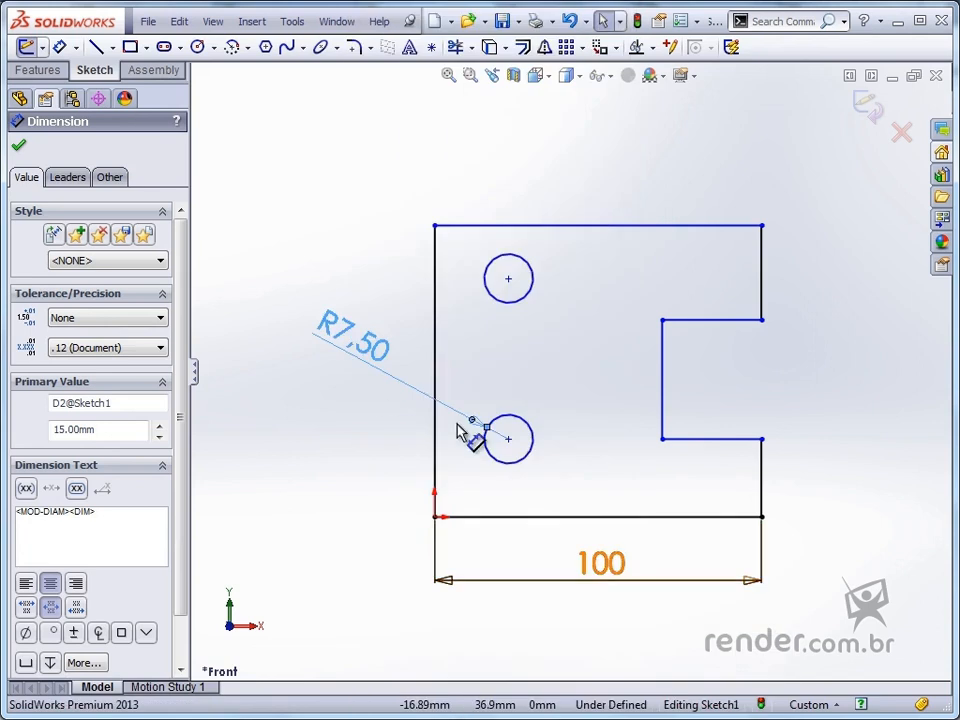
pyautogui.click(322, 270)
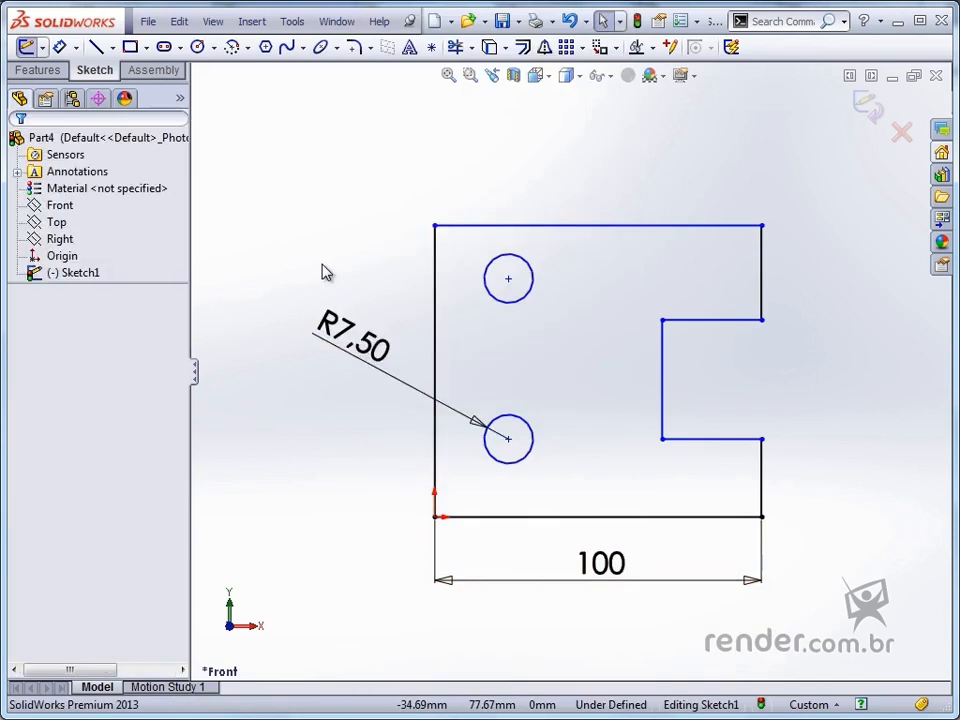
# Dimension the horizontal distance from the profile's left edge to the lower circle and set it to 20 mm.
pyautogui.press('Return')
pyautogui.click(498, 468)
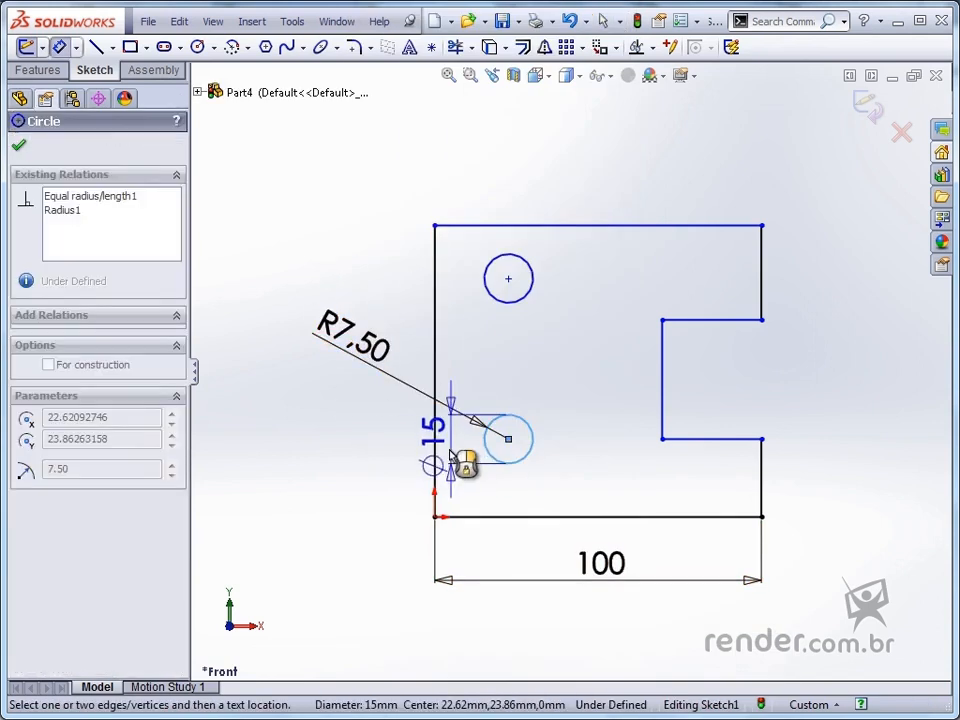
pyautogui.click(432, 462)
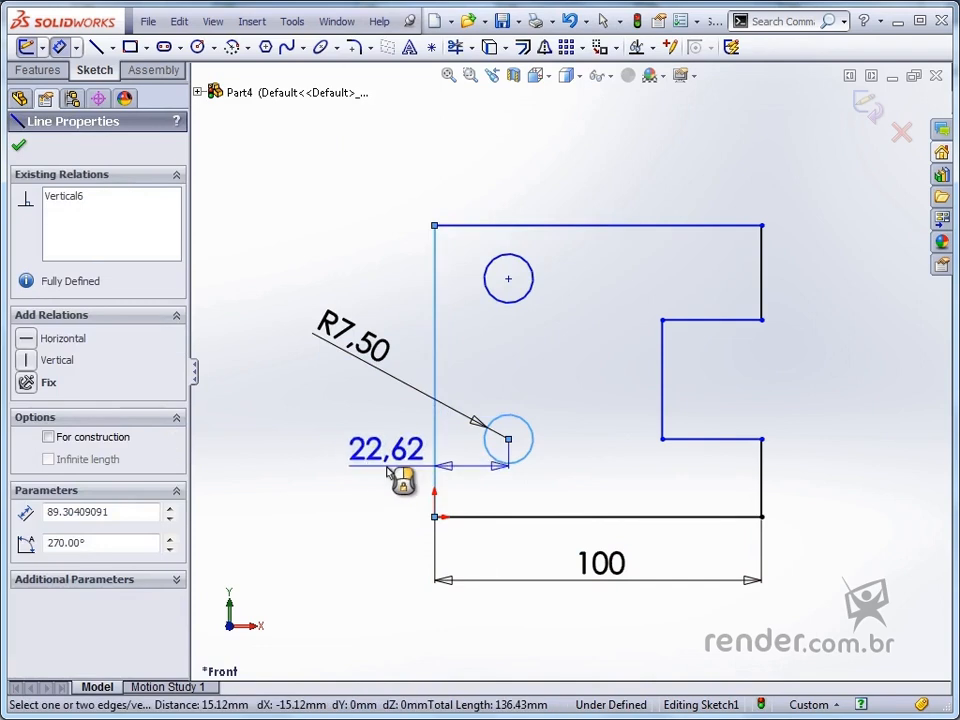
pyautogui.click(381, 482)
pyautogui.write('20')
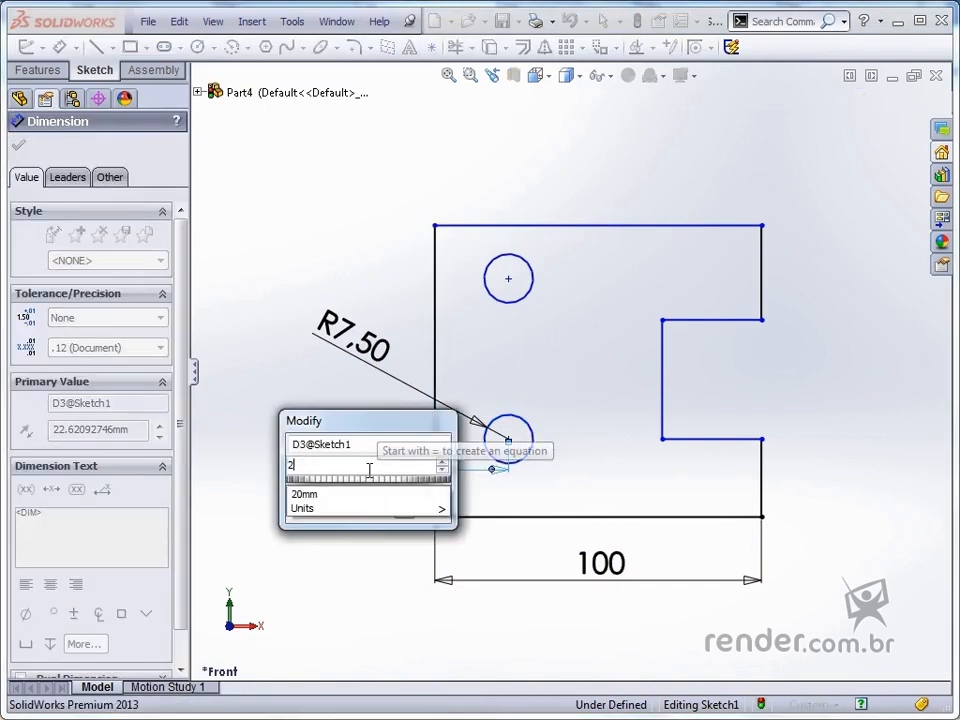
pyautogui.press('Return')
pyautogui.press('Escape')
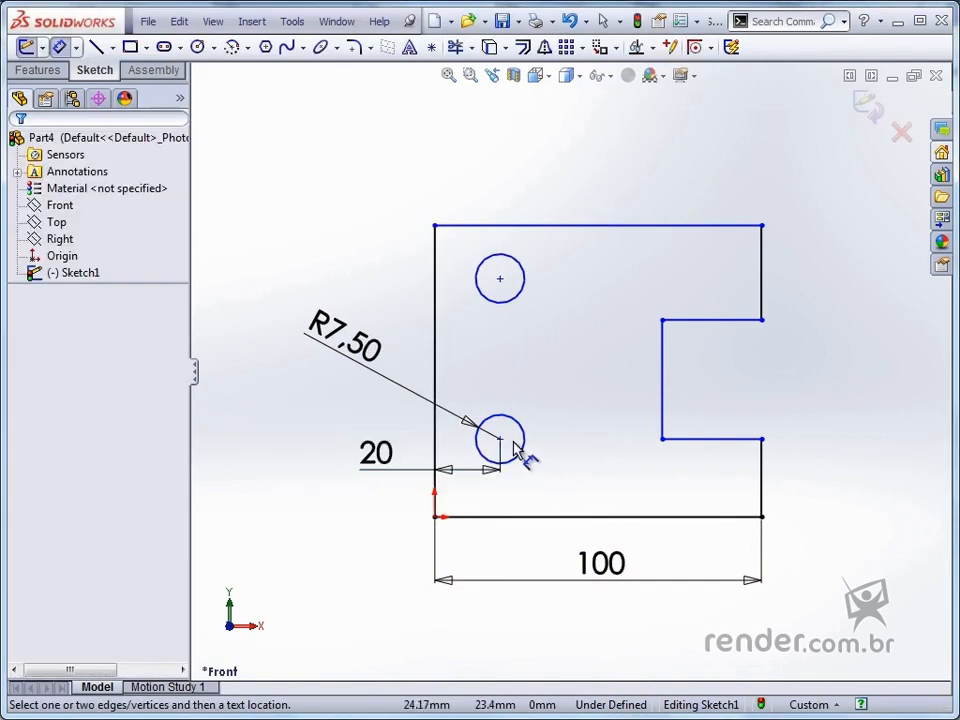
# Dimension the vertical distance from the bottom edge to the lower circle's centre and set it to 30 mm.
pyautogui.click(500, 438)
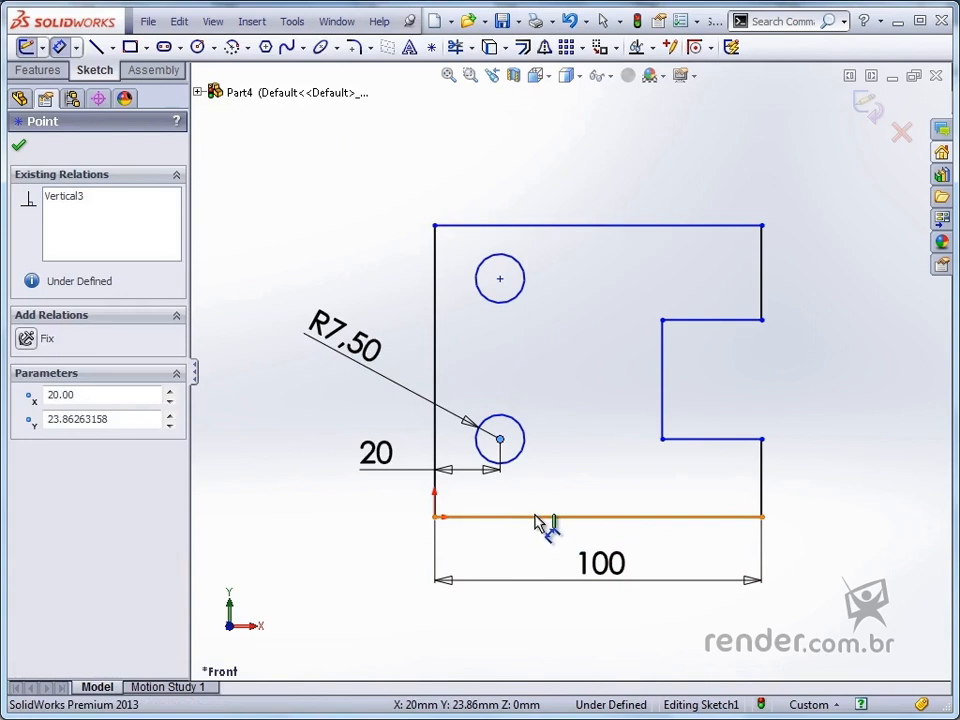
pyautogui.click(551, 517)
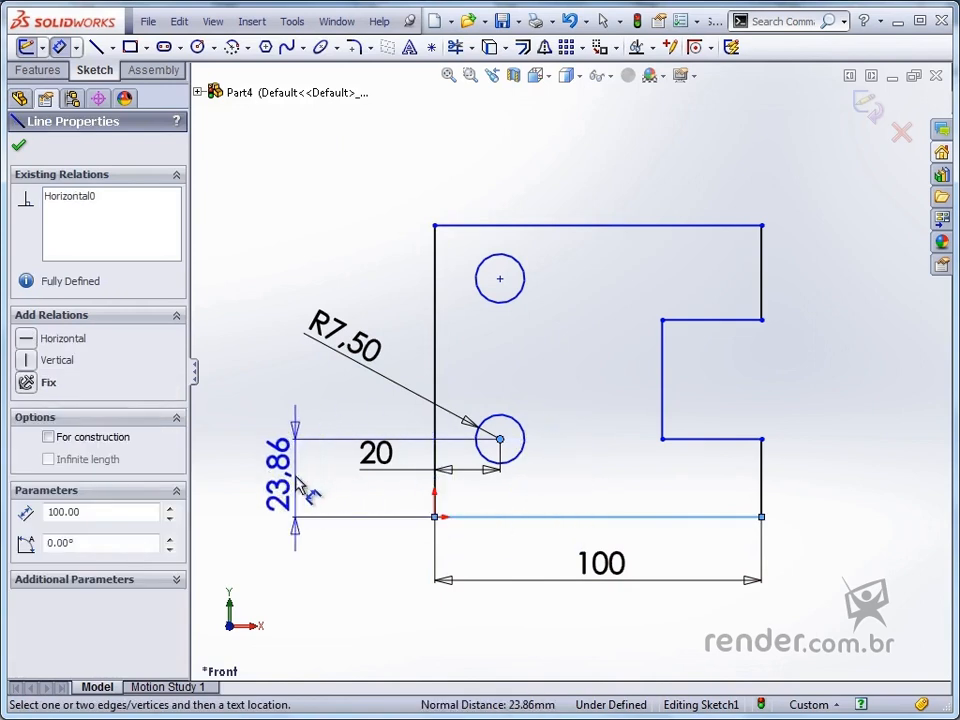
pyautogui.click(282, 470)
pyautogui.write('30')
pyautogui.press('Return')
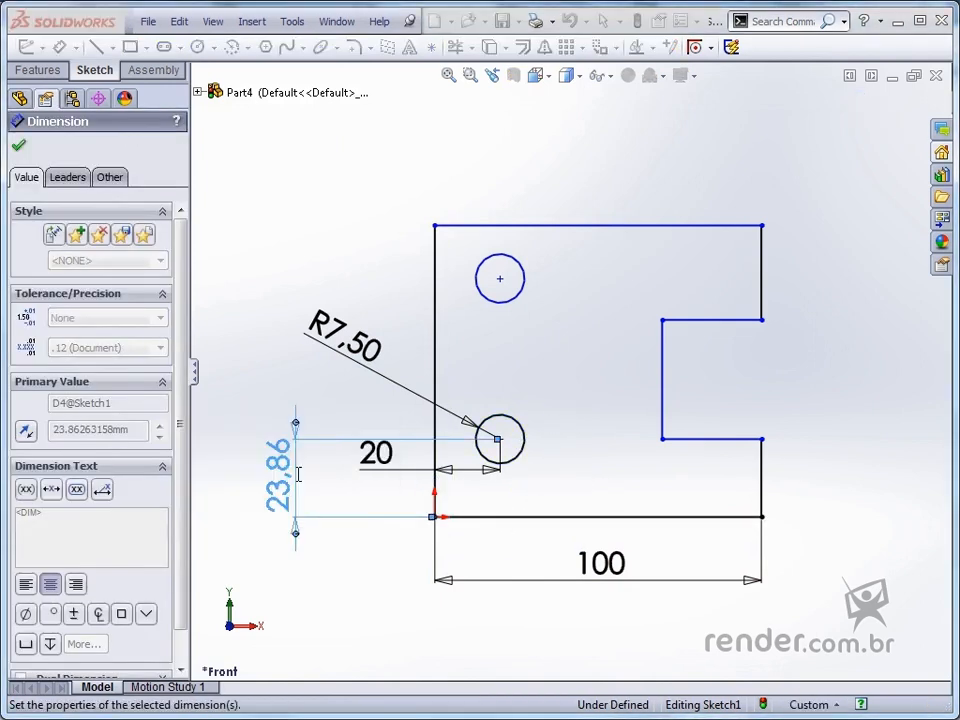
# Dimension the profile's left vertical edge and set its height to 100 mm.
pyautogui.click(436, 346)
pyautogui.click(221, 362)
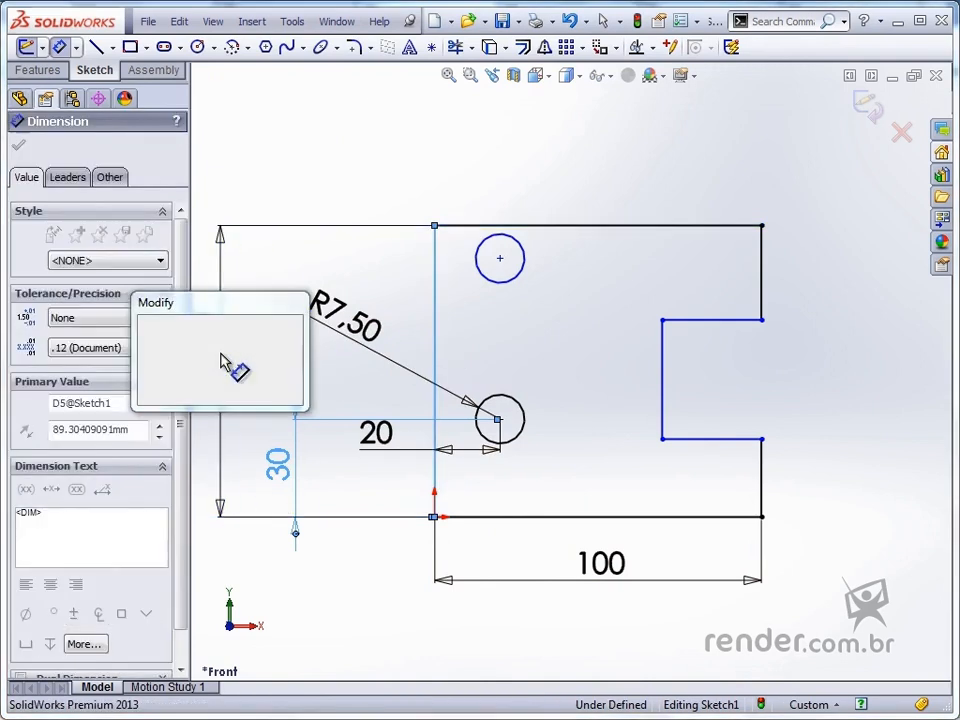
pyautogui.write('100')
pyautogui.press('Return')
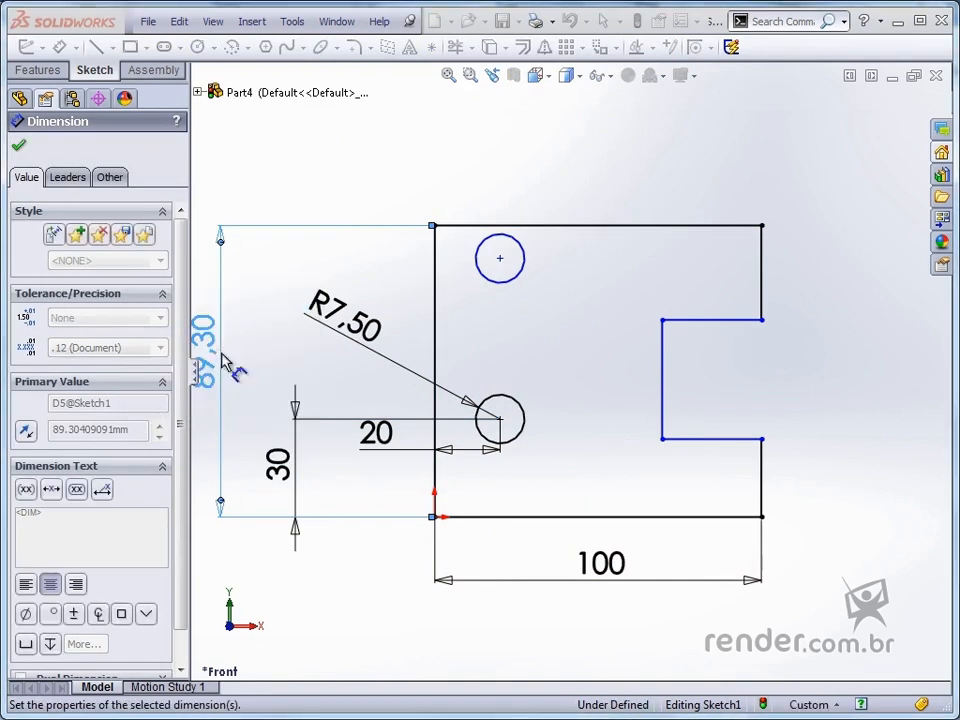
# Dimension the vertical distance between the two circle centres and set it to 50 mm.
pyautogui.click(500, 259)
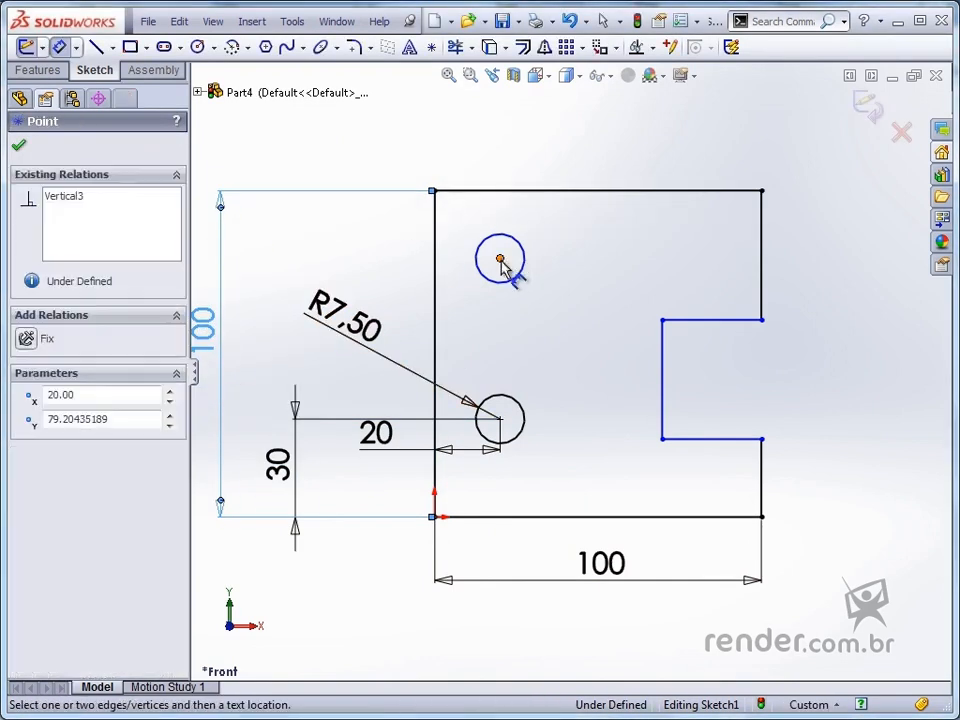
pyautogui.click(500, 419)
pyautogui.click(570, 343)
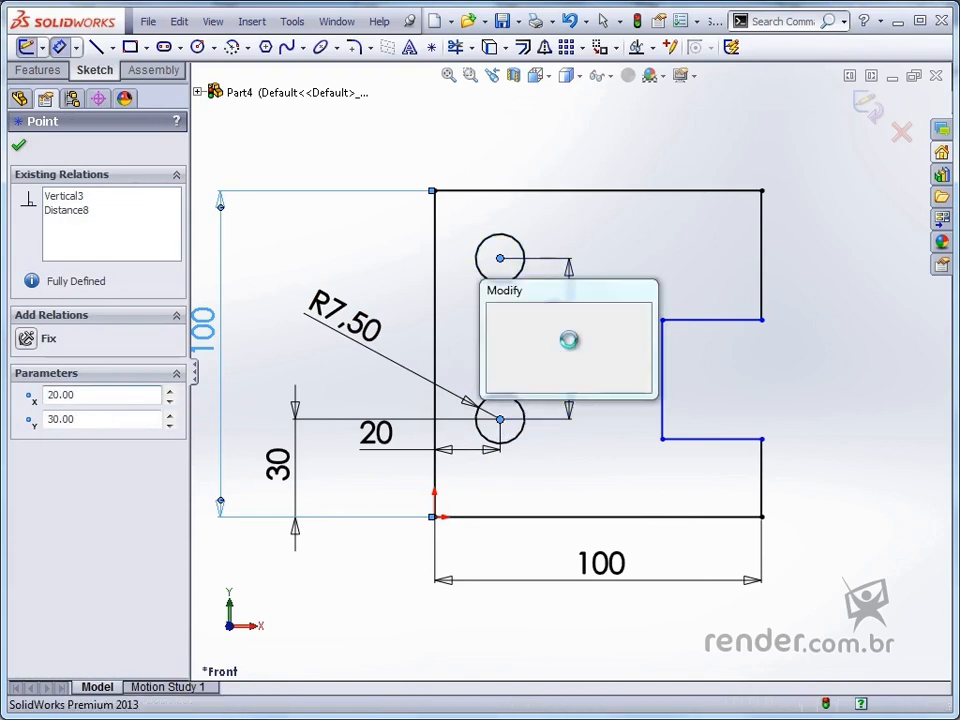
pyautogui.write('50')
pyautogui.press('Return')
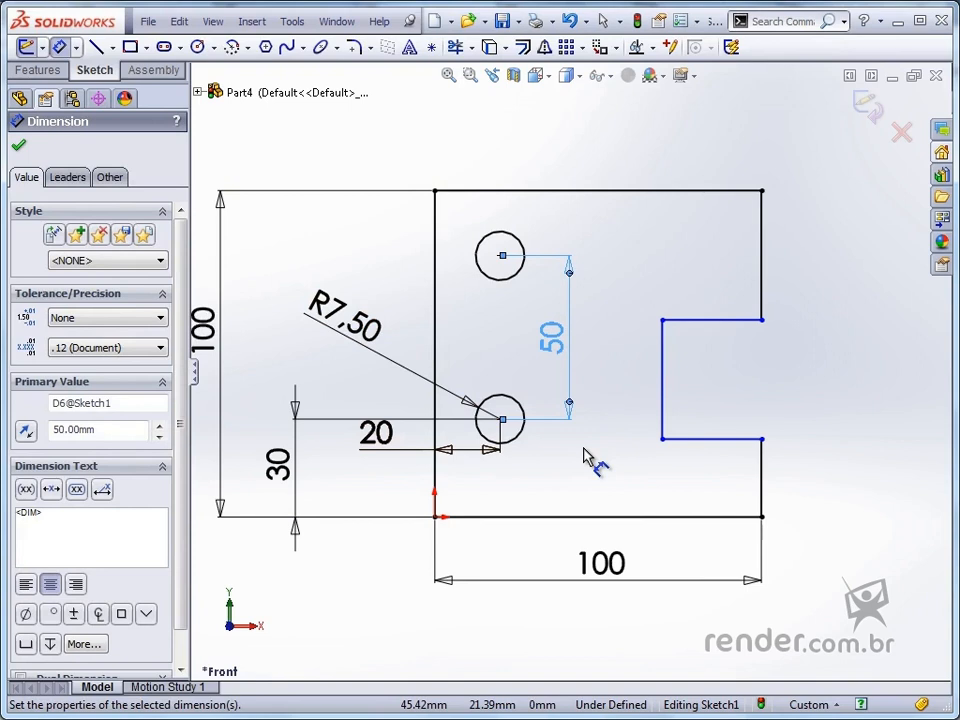
# Dimension the right vertical edges below and above the notch, setting each length to 25 mm.
pyautogui.click(764, 472)
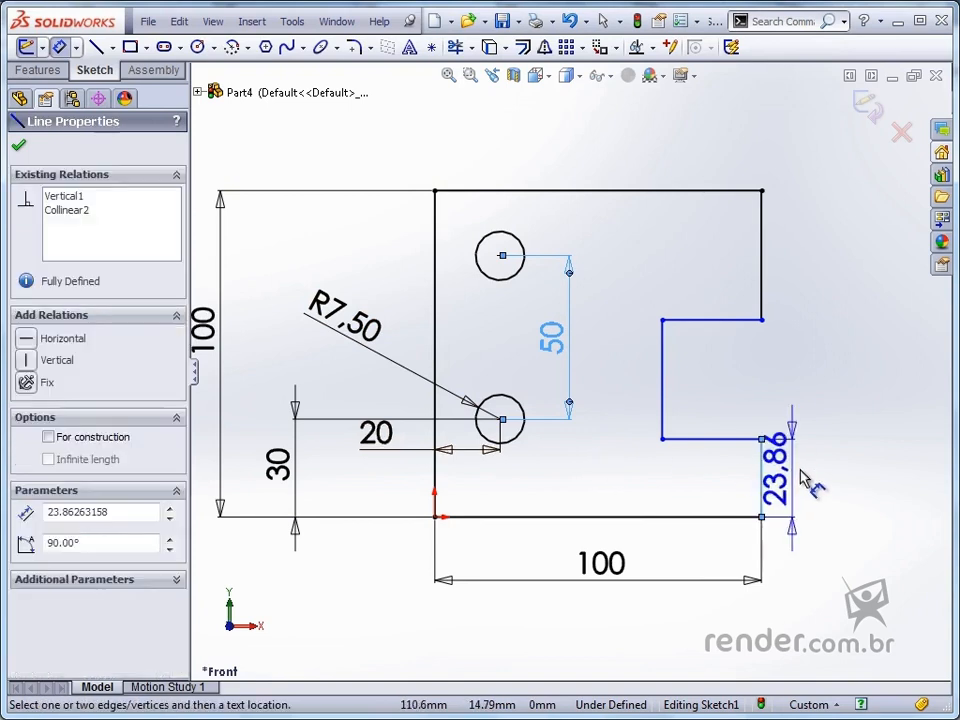
pyautogui.click(829, 486)
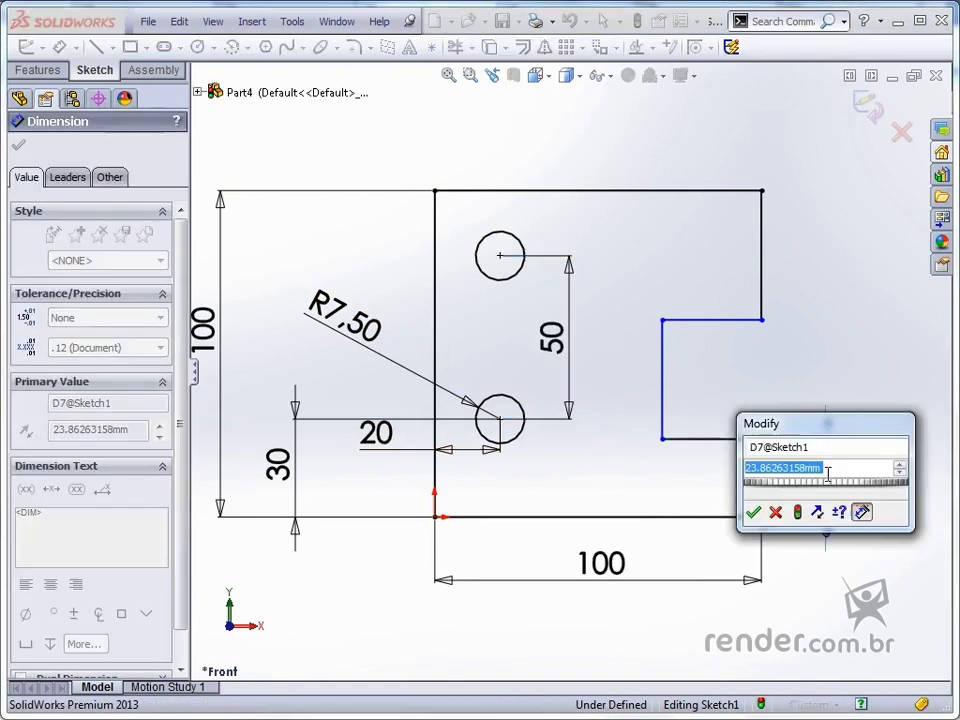
pyautogui.write('25')
pyautogui.press('Return')
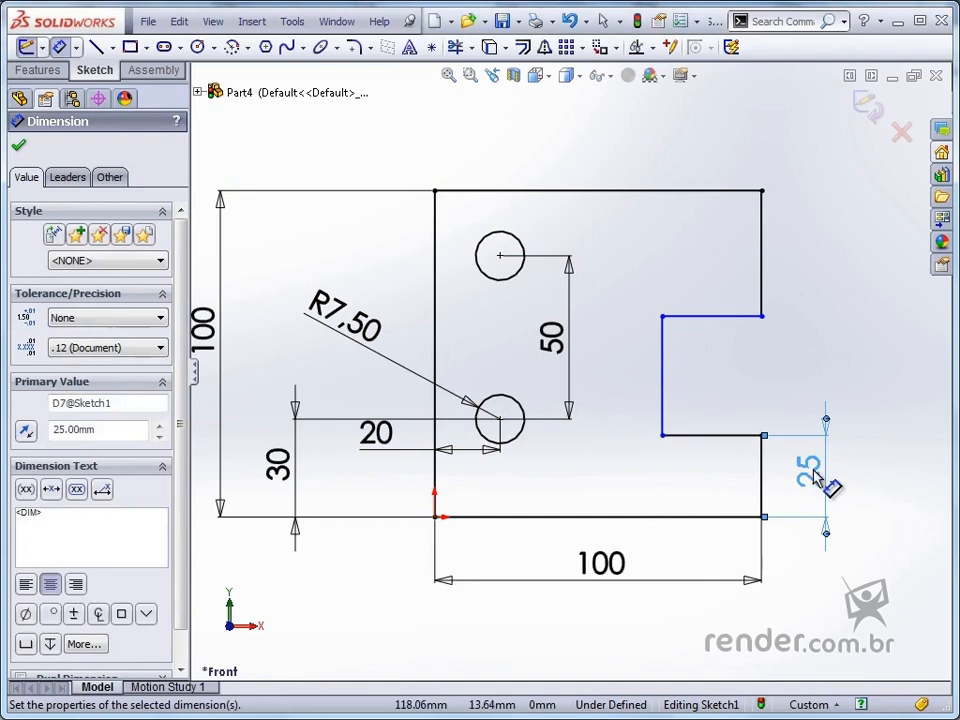
pyautogui.click(768, 282)
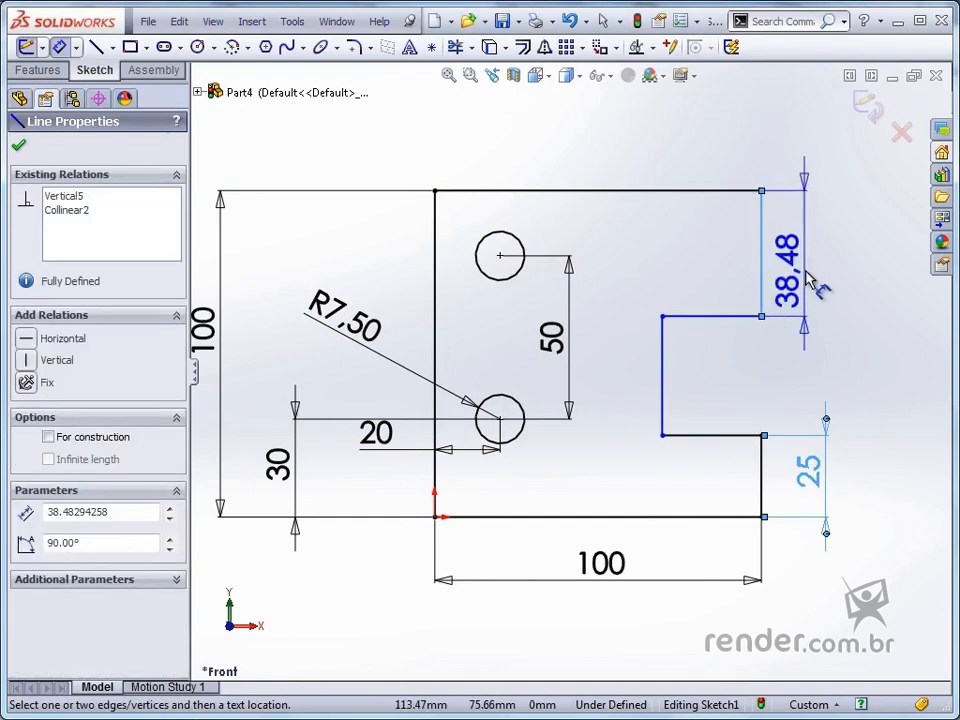
pyautogui.click(807, 278)
pyautogui.write('25')
pyautogui.press('Return')
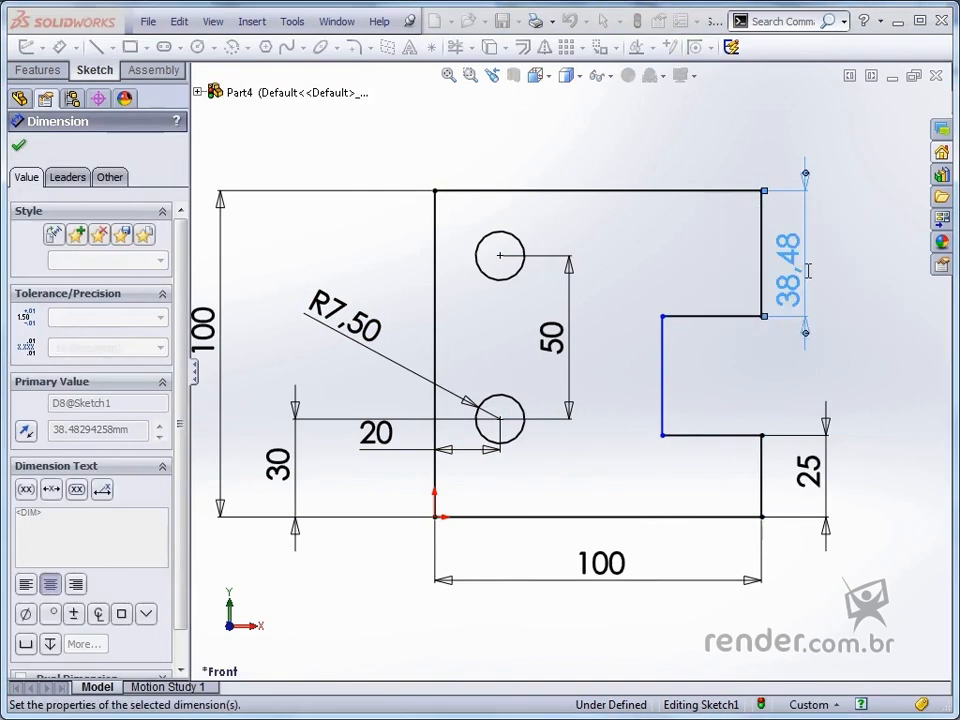
# Dimension the notch's upper horizontal edge and set the notch depth to 30 mm.
pyautogui.click(729, 274)
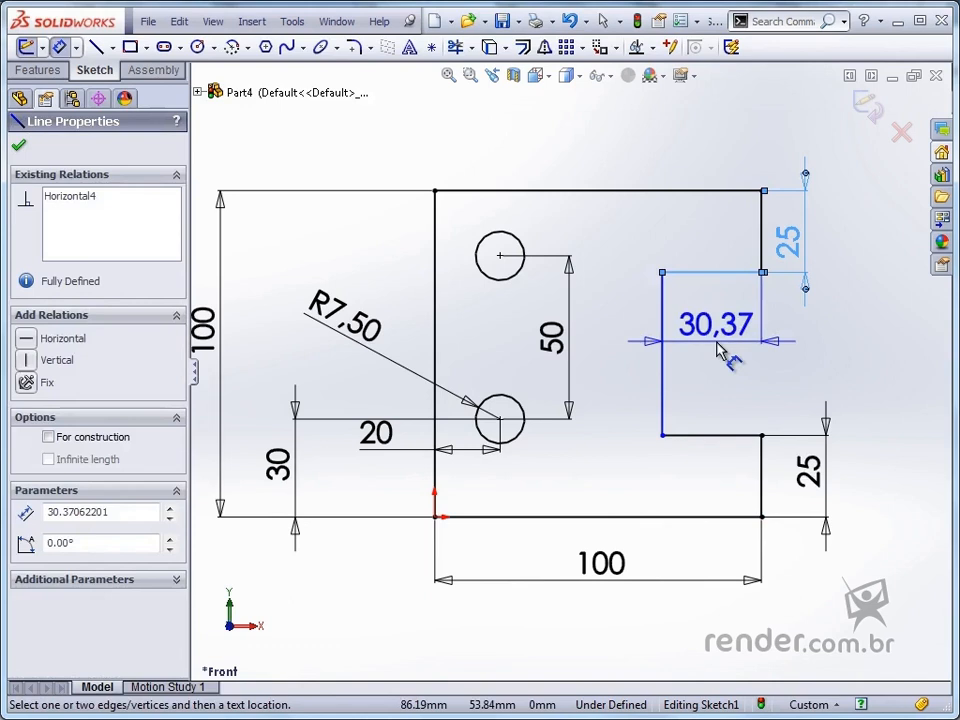
pyautogui.click(726, 358)
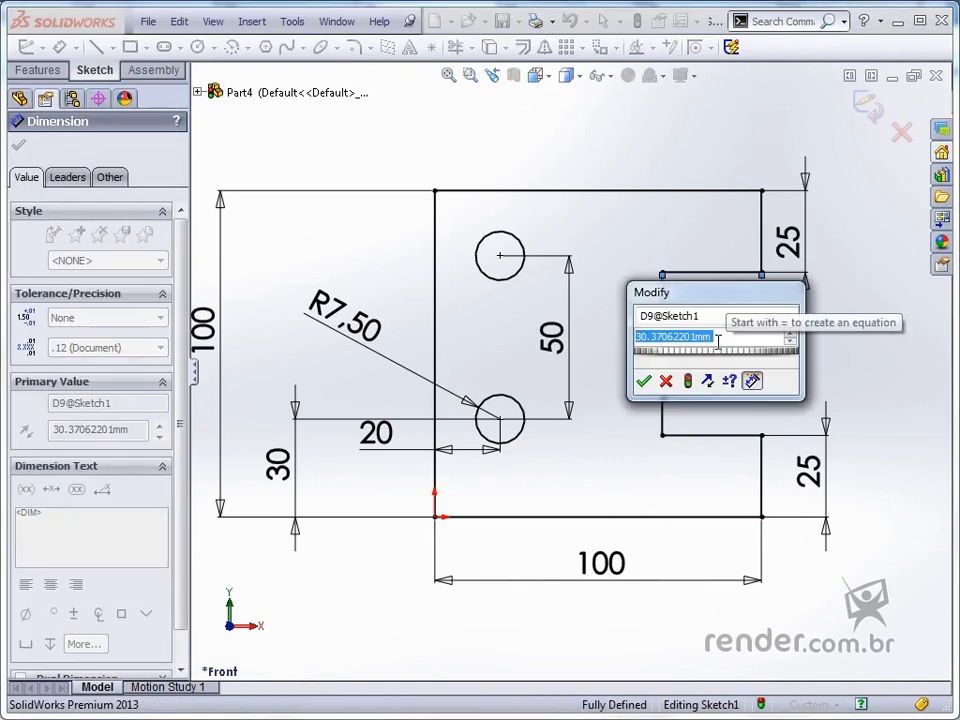
pyautogui.write('30')
pyautogui.press('Return')
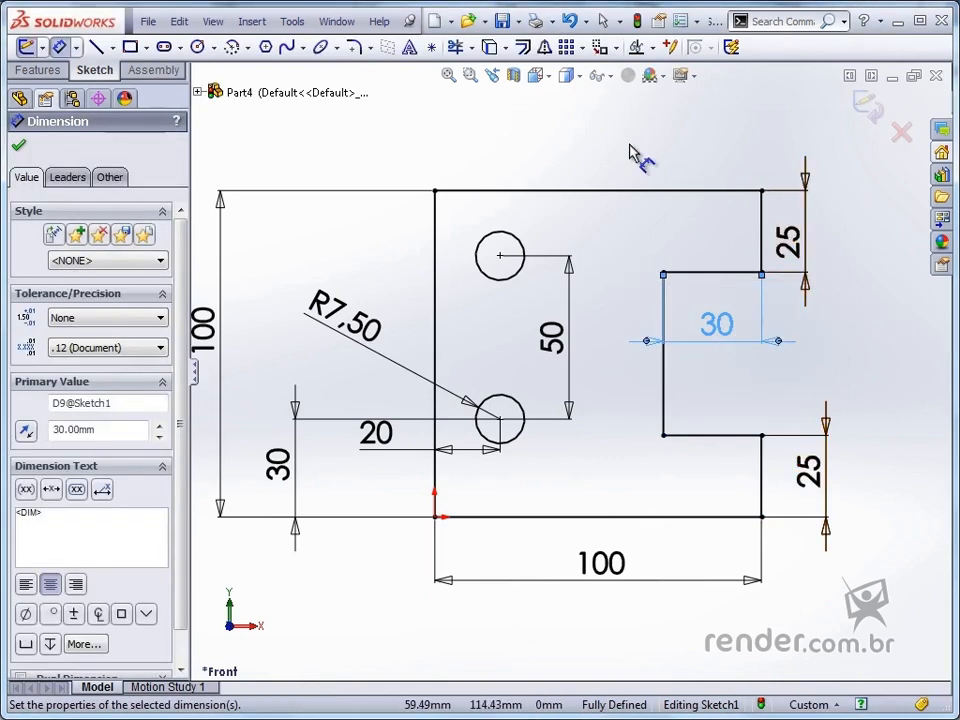
# Finish dimensioning the notched plate sketch and switch to the open Peça - Cópia part.
pyautogui.press('Escape')
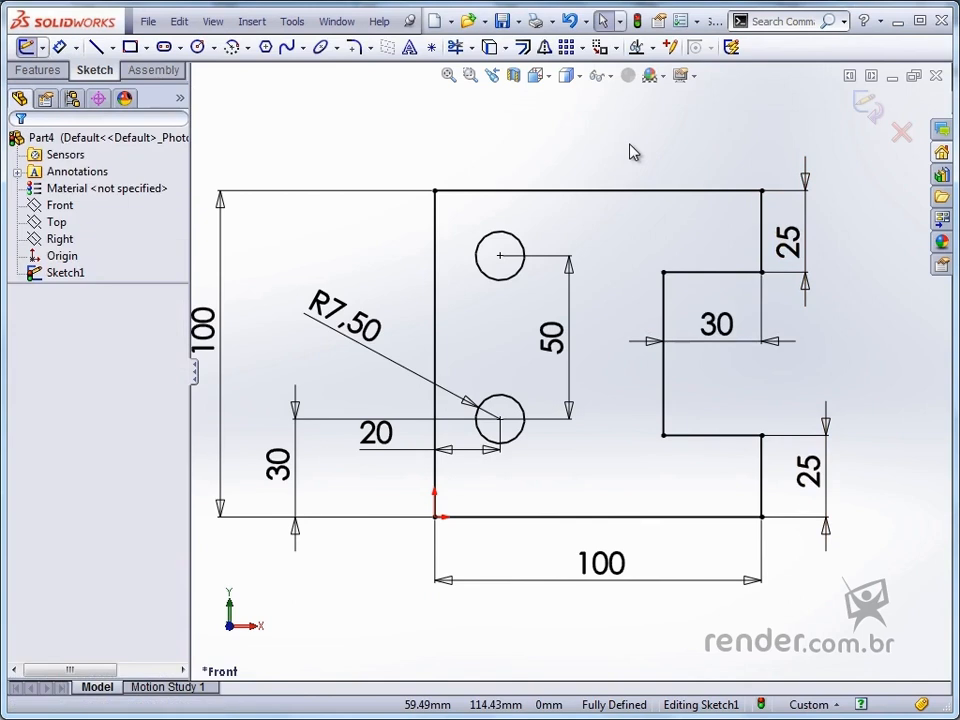
pyautogui.press('f')
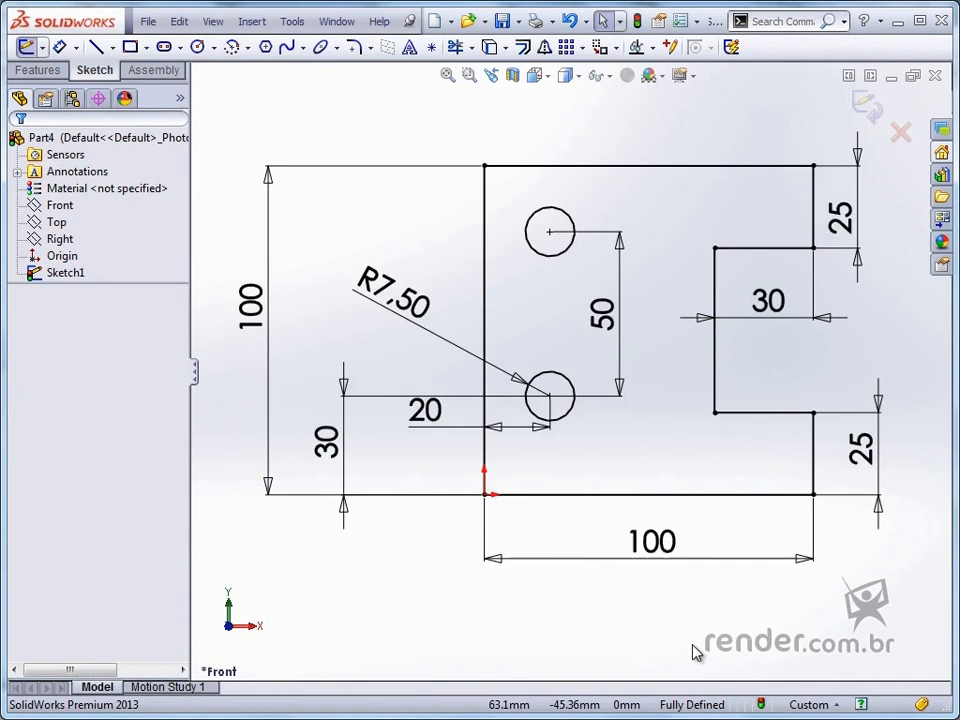
pyautogui.click(333, 22)
pyautogui.click(358, 224)
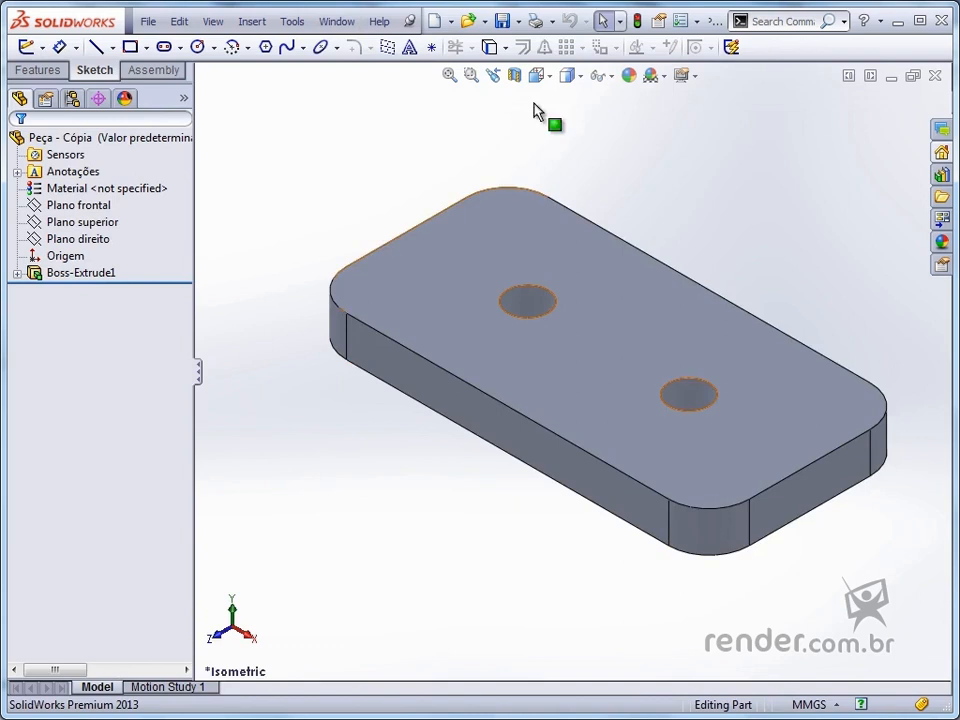
# Open the base sketch of the rounded plate's Boss-Extrude1 for editing, viewed normal to its plane.
pyautogui.click(17, 276)
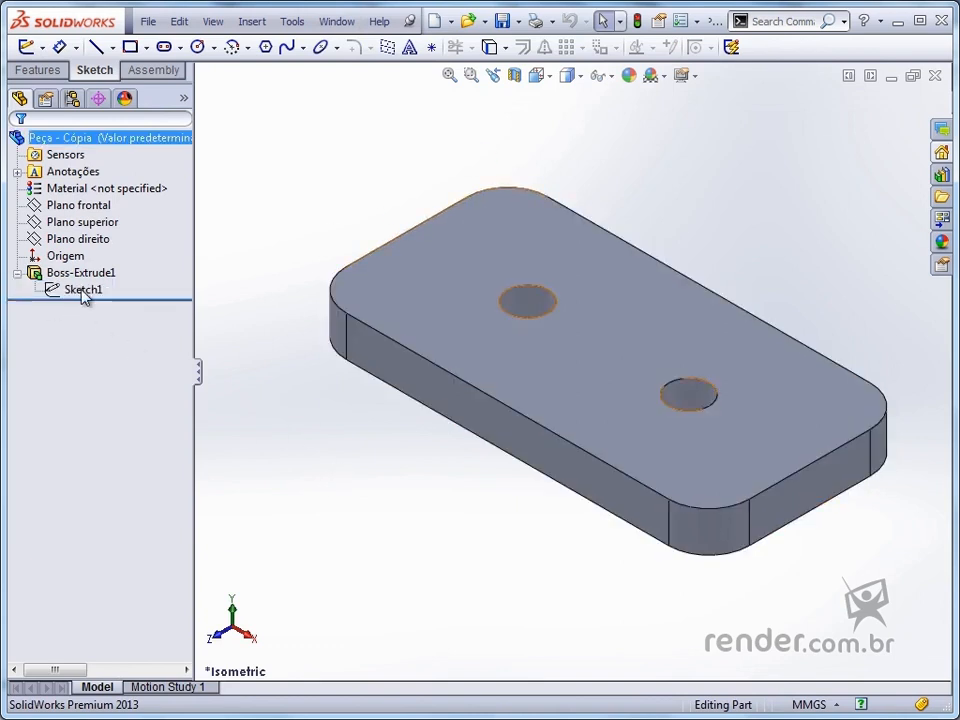
pyautogui.click(84, 290)
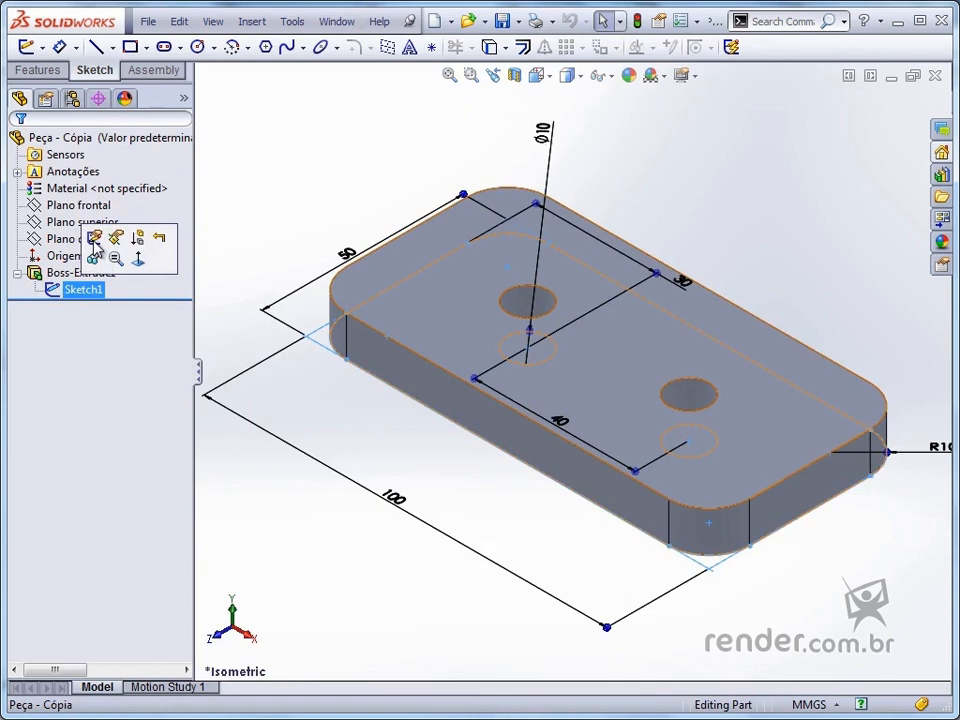
pyautogui.click(93, 239)
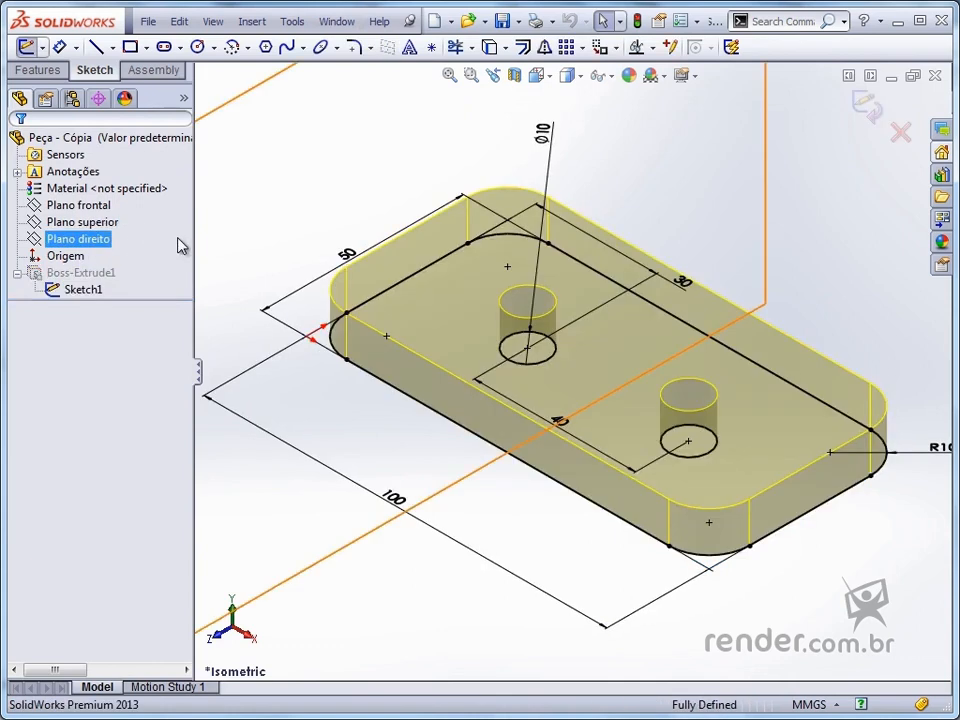
pyautogui.click(202, 170)
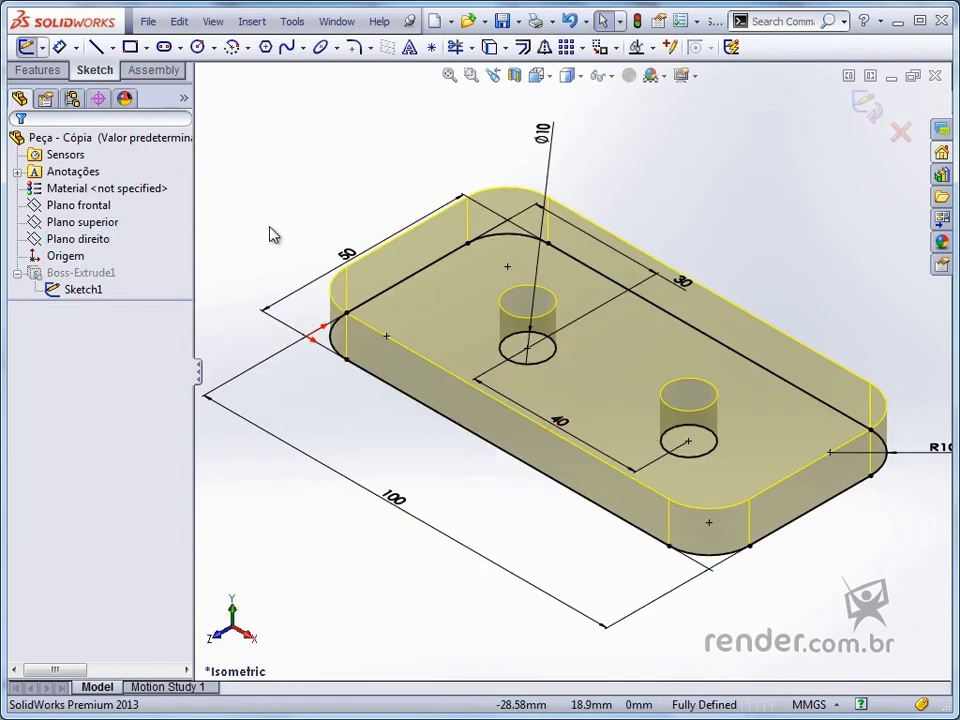
pyautogui.click(553, 77)
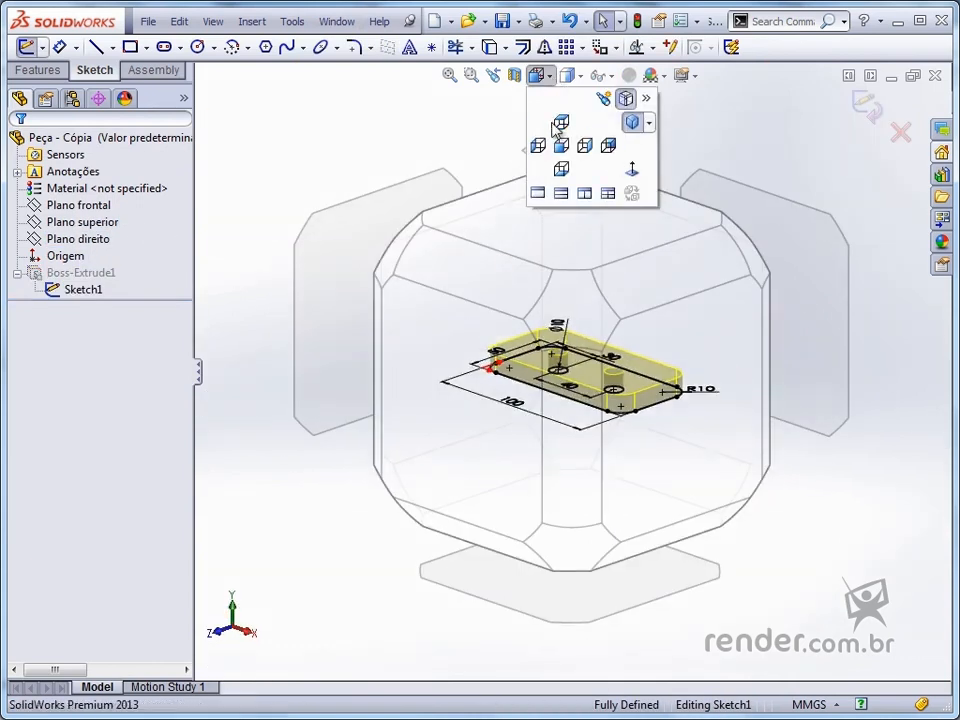
pyautogui.click(634, 173)
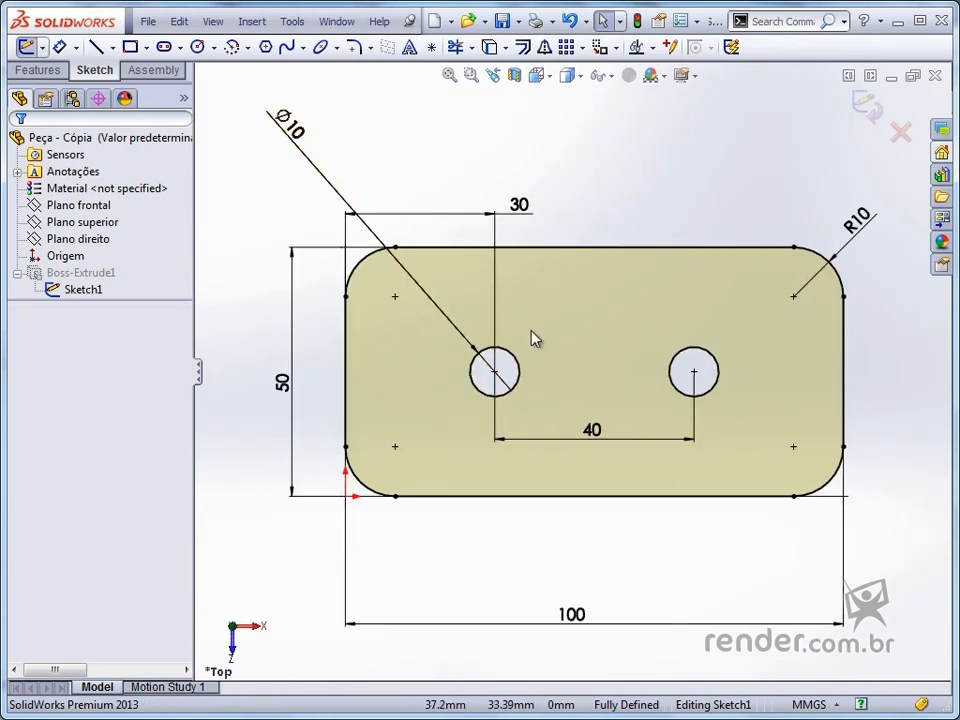
# Delete both hole circles from the plate sketch.
pyautogui.click(519, 369)
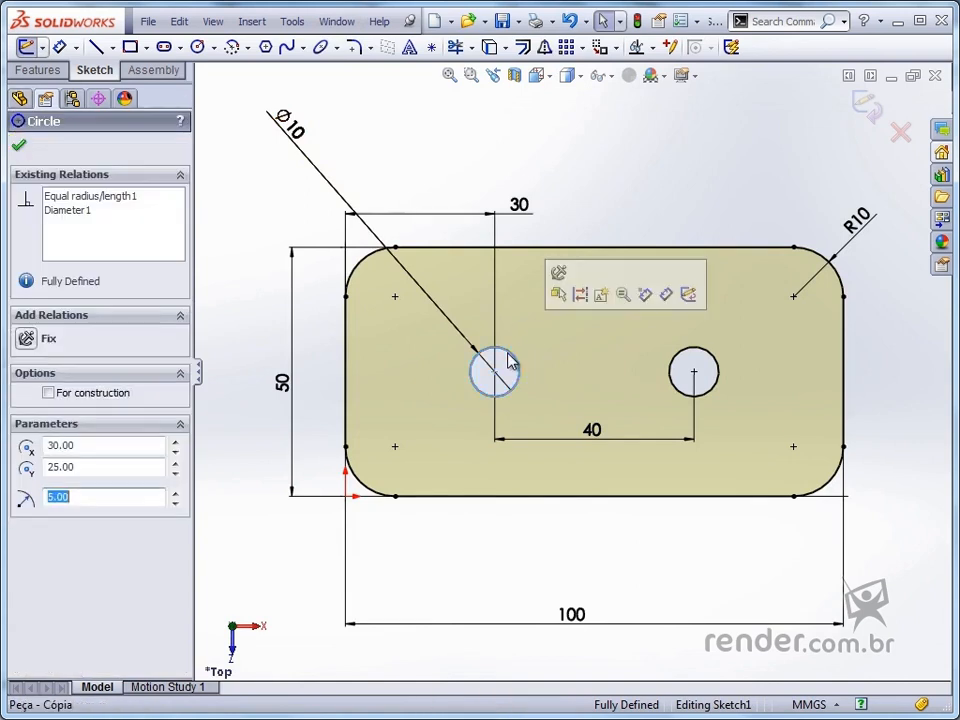
pyautogui.press('Delete')
pyautogui.press('Return')
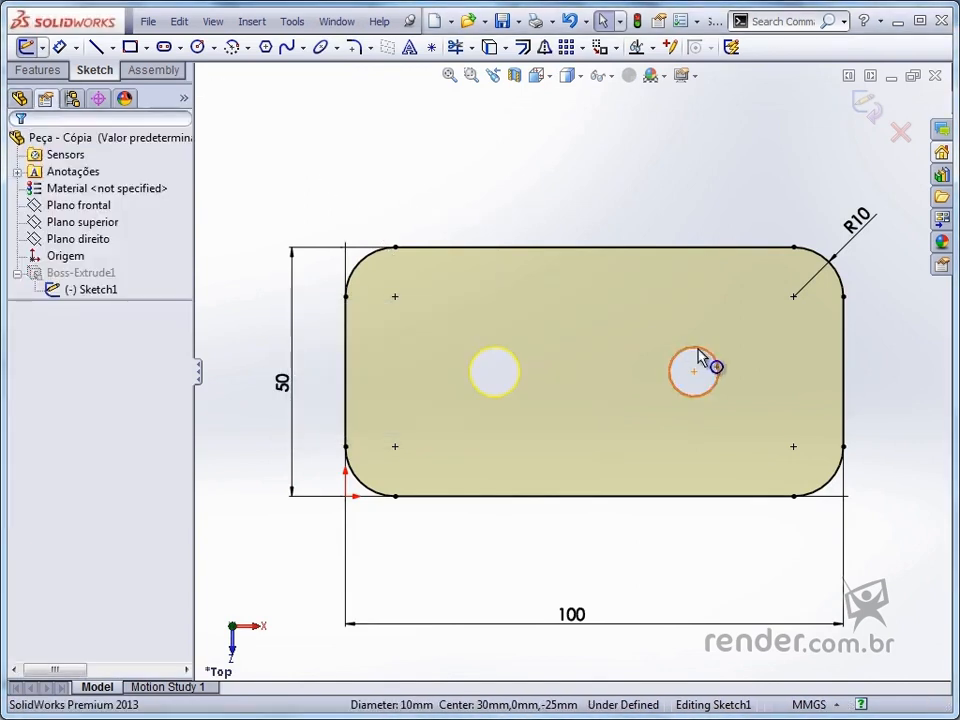
pyautogui.click(703, 360)
pyautogui.click(702, 357)
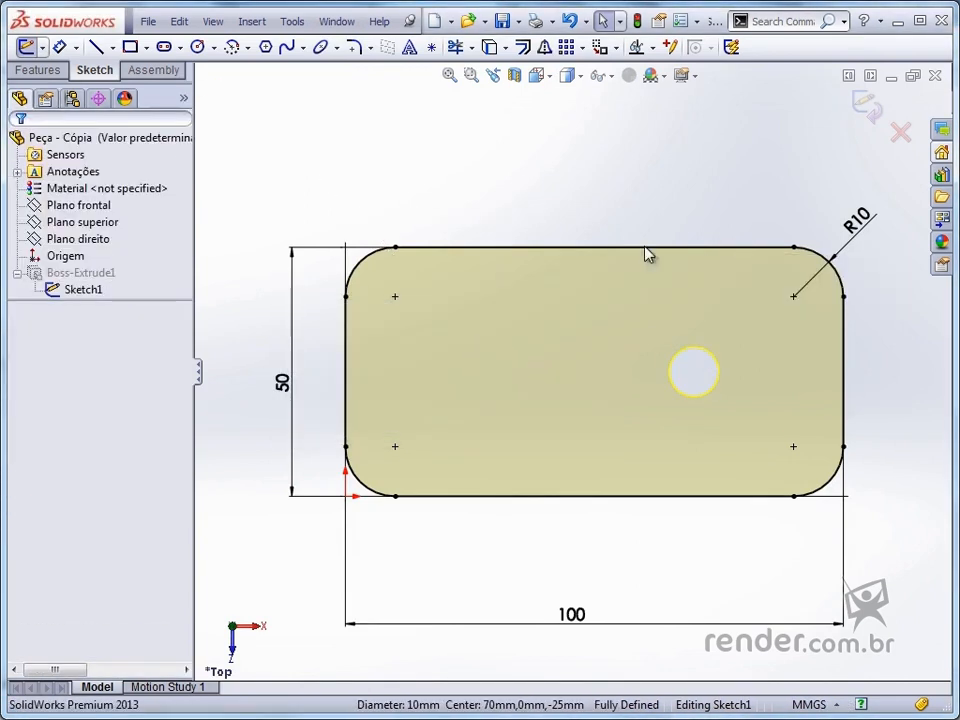
# Enable on-screen numeric input on entity creation in the Sketch system options.
pyautogui.click(298, 21)
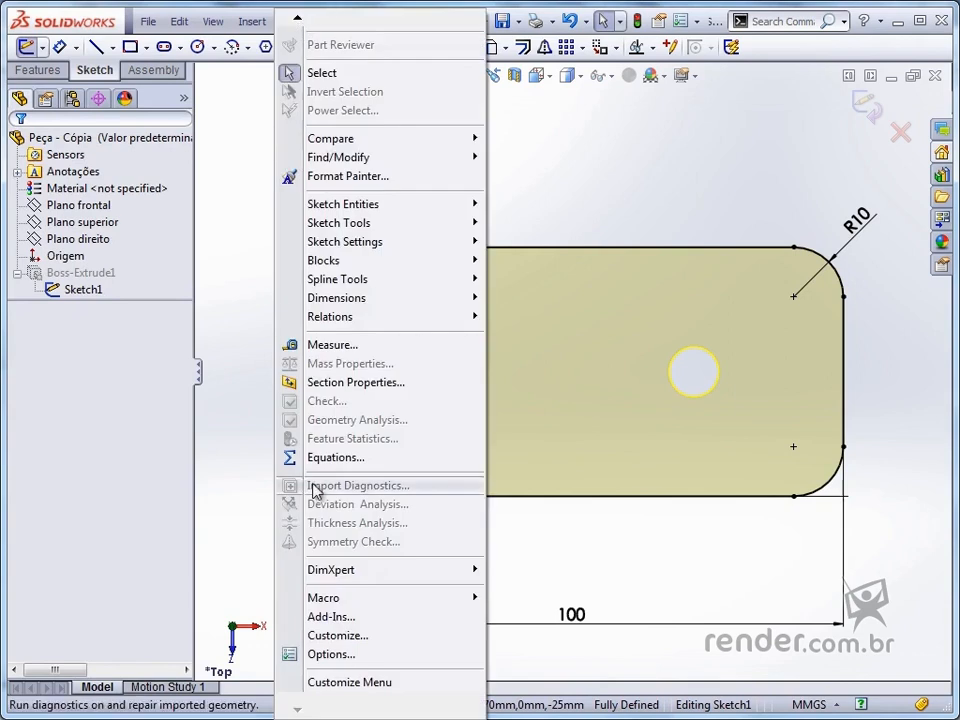
pyautogui.click(318, 656)
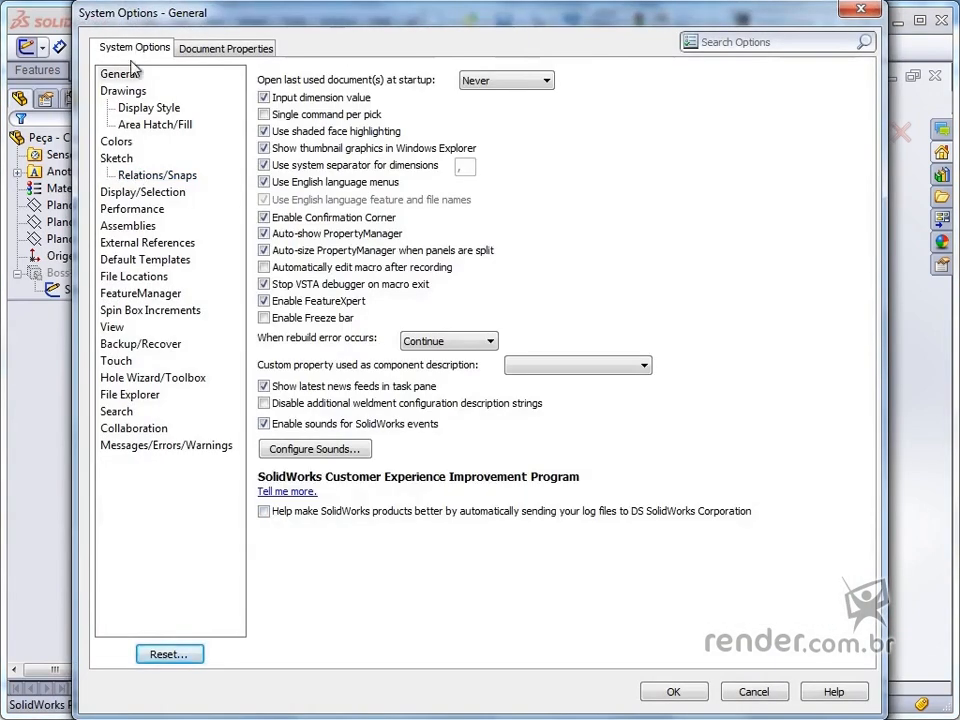
pyautogui.click(110, 162)
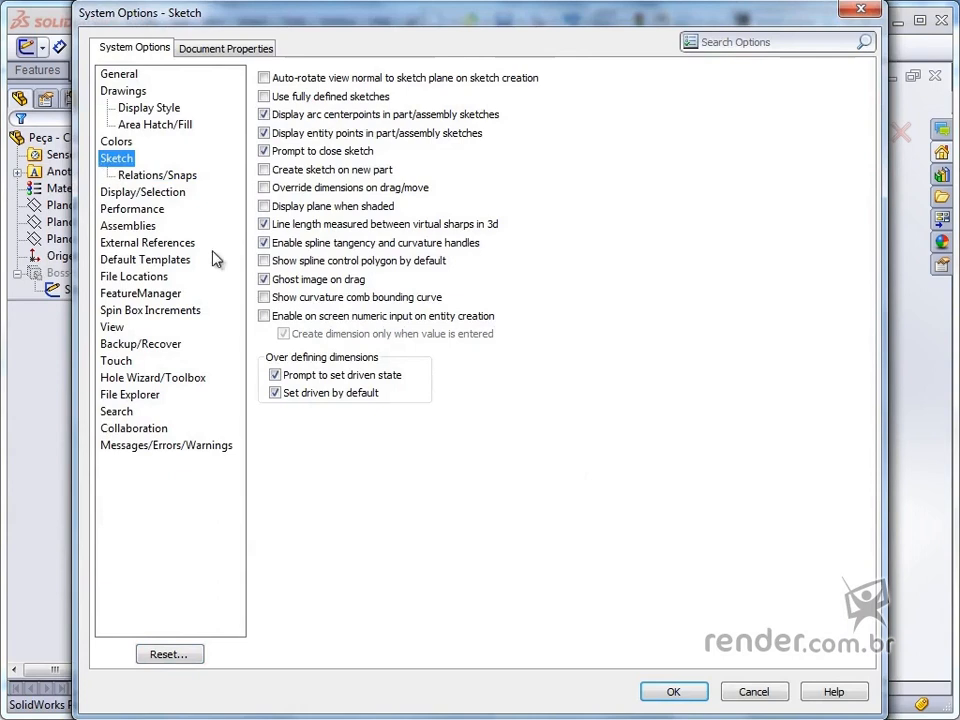
pyautogui.click(264, 316)
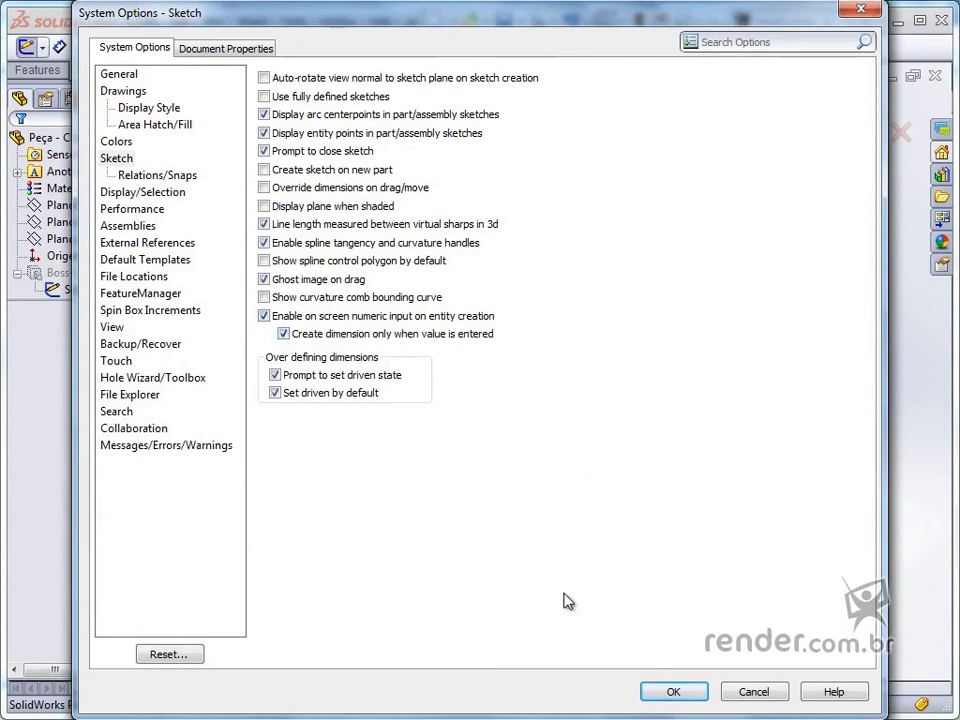
pyautogui.click(668, 692)
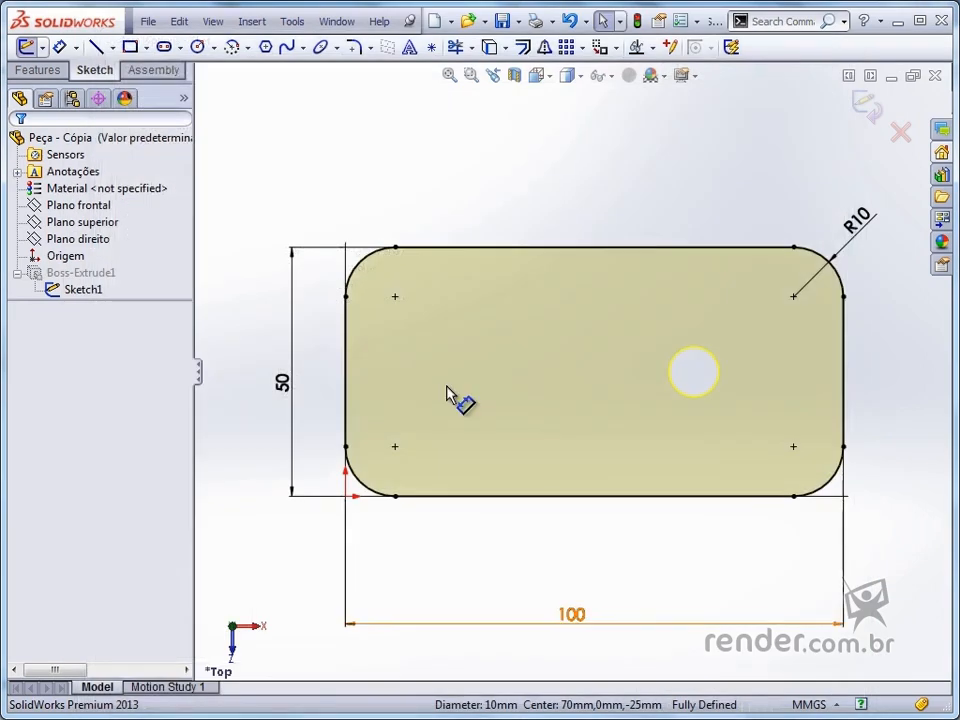
pyautogui.press('Escape')
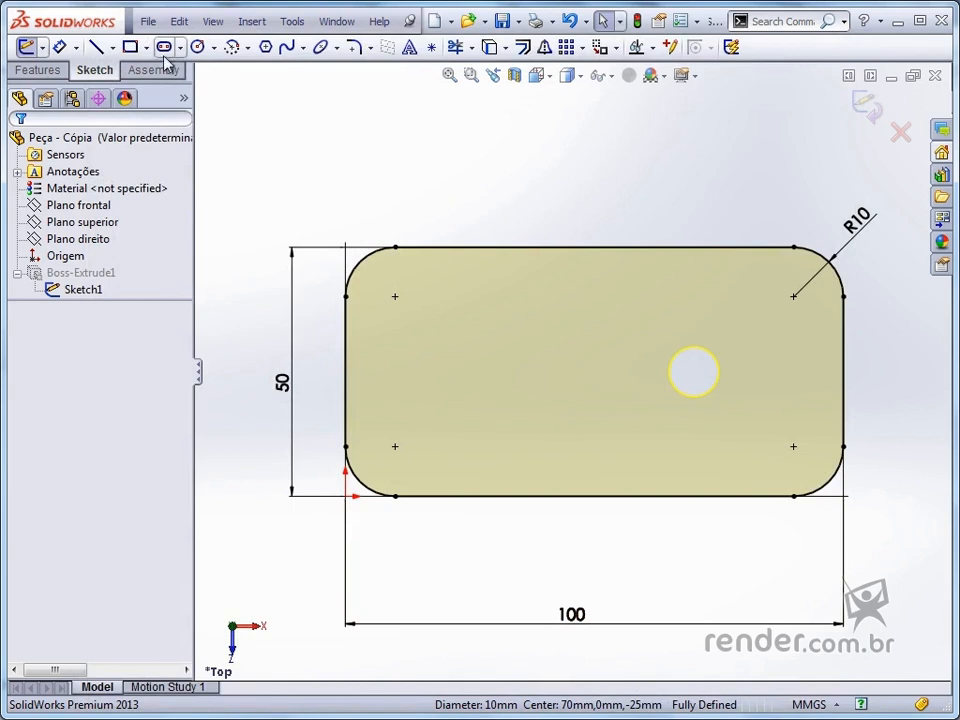
# Draw a corner rectangle inside the plate, entering a height of 10 mm and a width of 60 mm during creation.
pyautogui.click(131, 47)
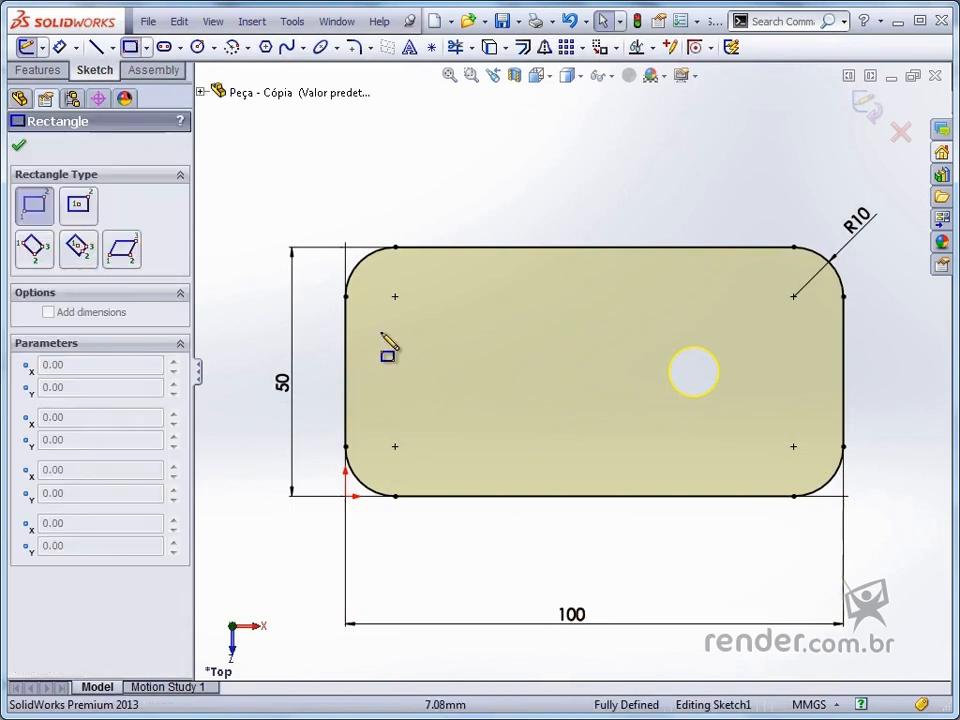
pyautogui.click(412, 325)
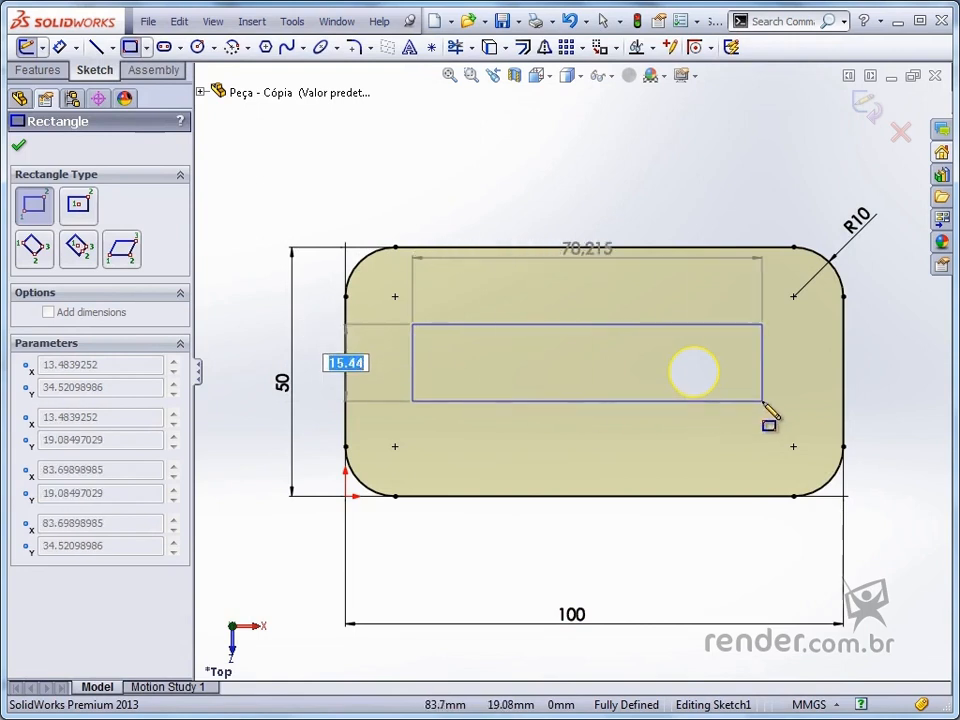
pyautogui.write('10')
pyautogui.press('Tab')
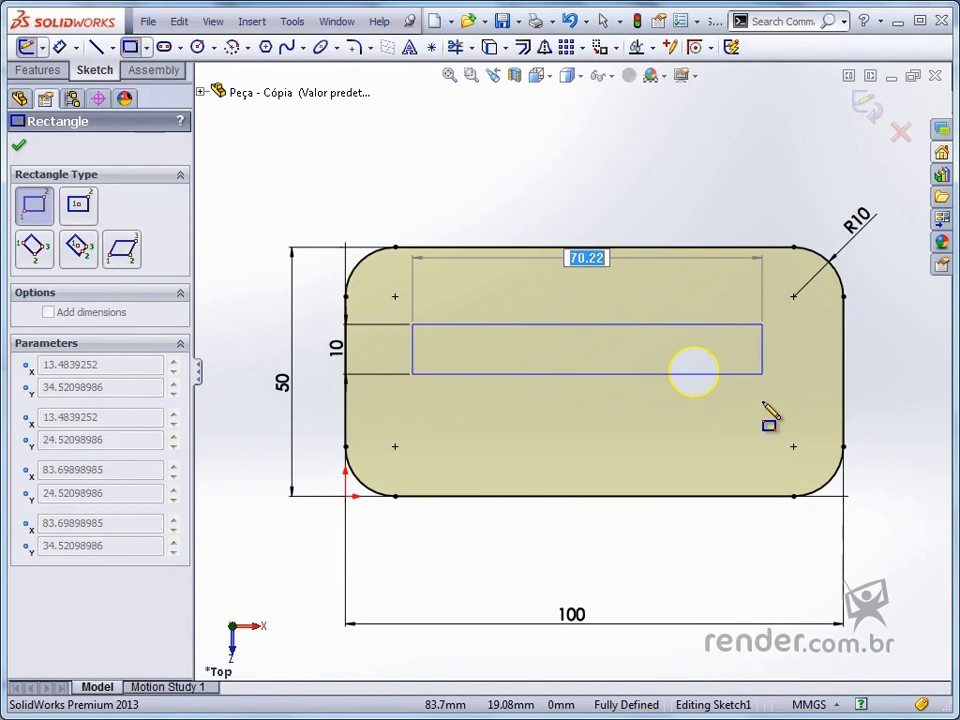
pyautogui.write('60')
pyautogui.press('Return')
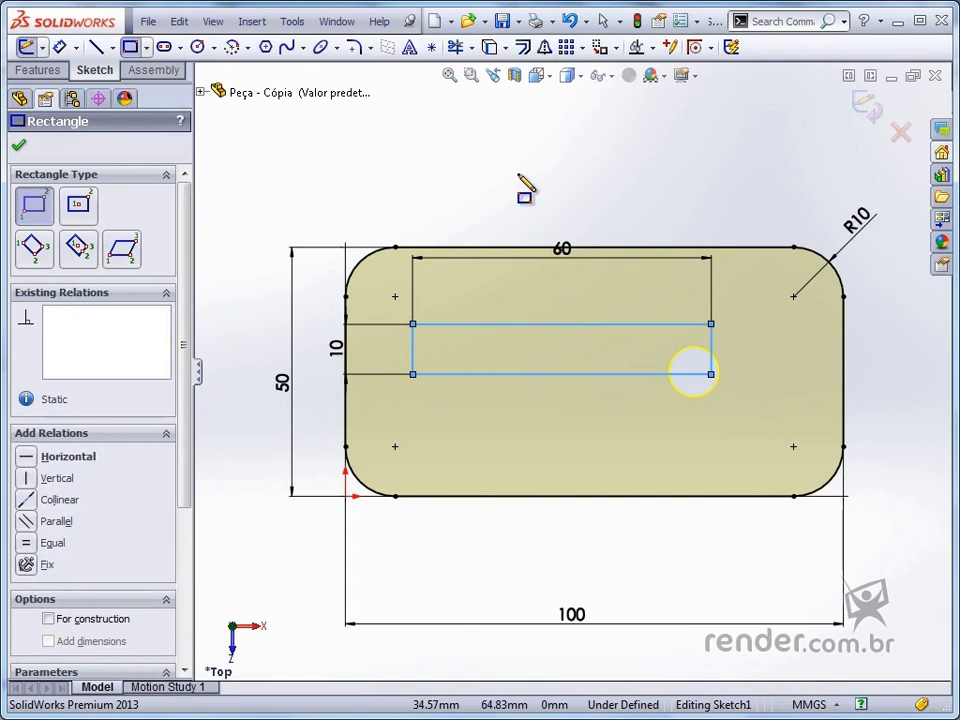
pyautogui.press('Escape')
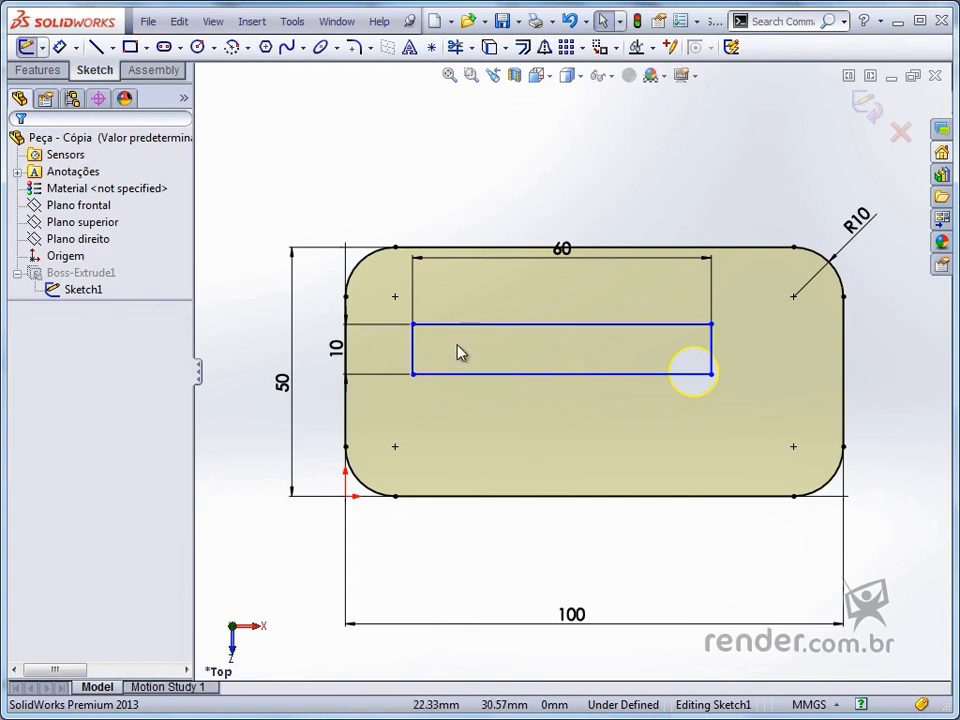
# Move the whole 60 by 10 mm rectangle to roughly the middle of the plate.
pyautogui.moveTo(387, 309); pyautogui.dragTo(752, 403)
pyautogui.moveTo(584, 325); pyautogui.dragTo(621, 346)
pyautogui.click(534, 152)
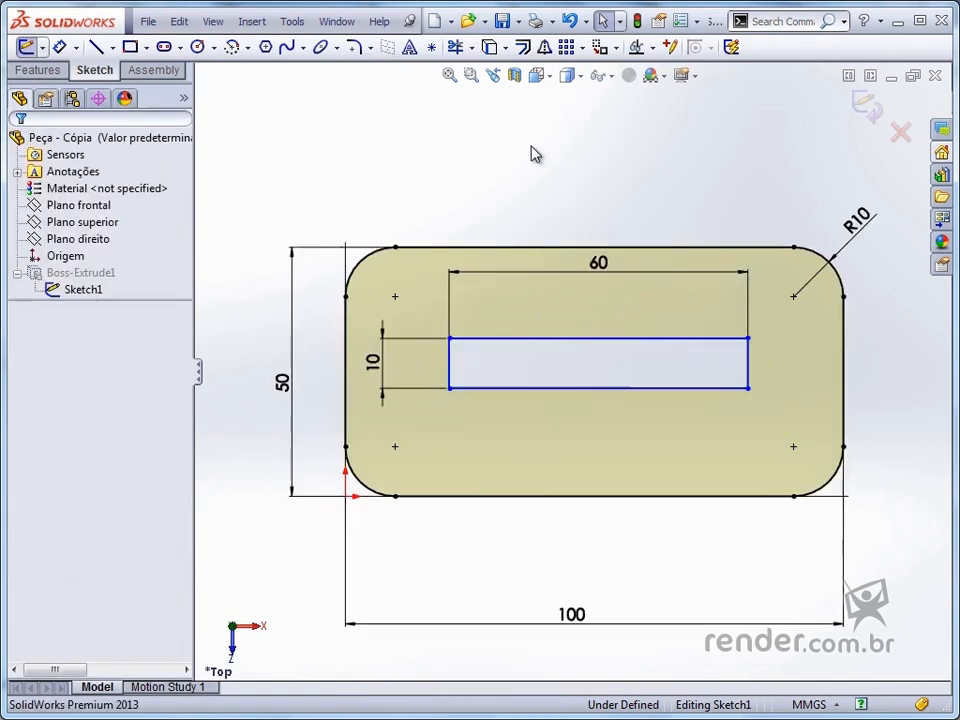
# Fully define the inner rectangle's four lines with automatically calculated relations and dimensions using Fully Define Sketch.
pyautogui.rightClick(520, 167)
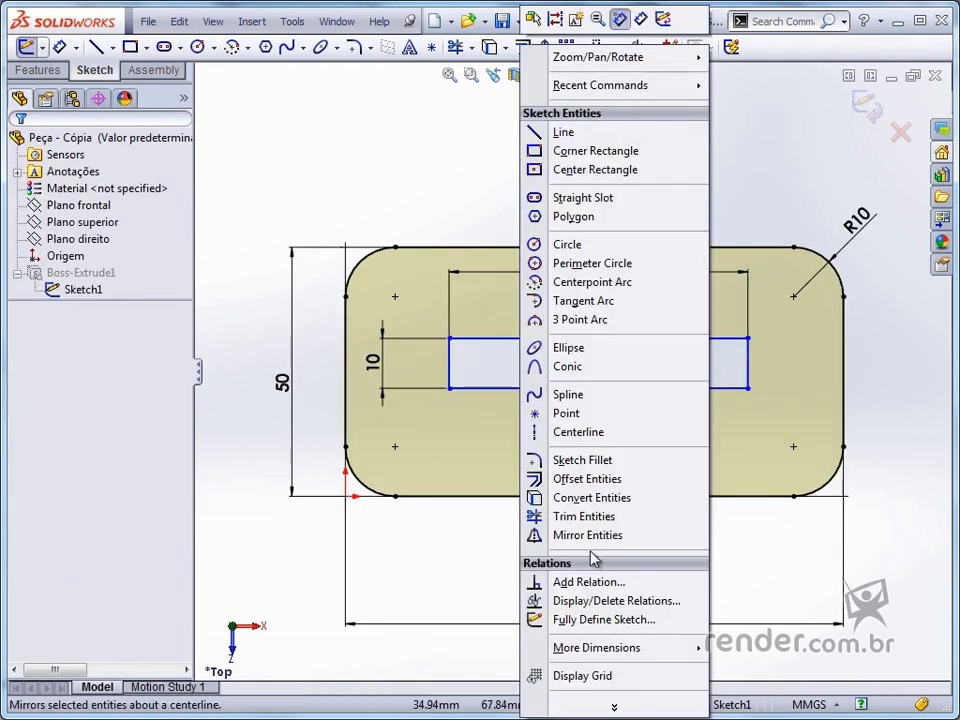
pyautogui.click(668, 622)
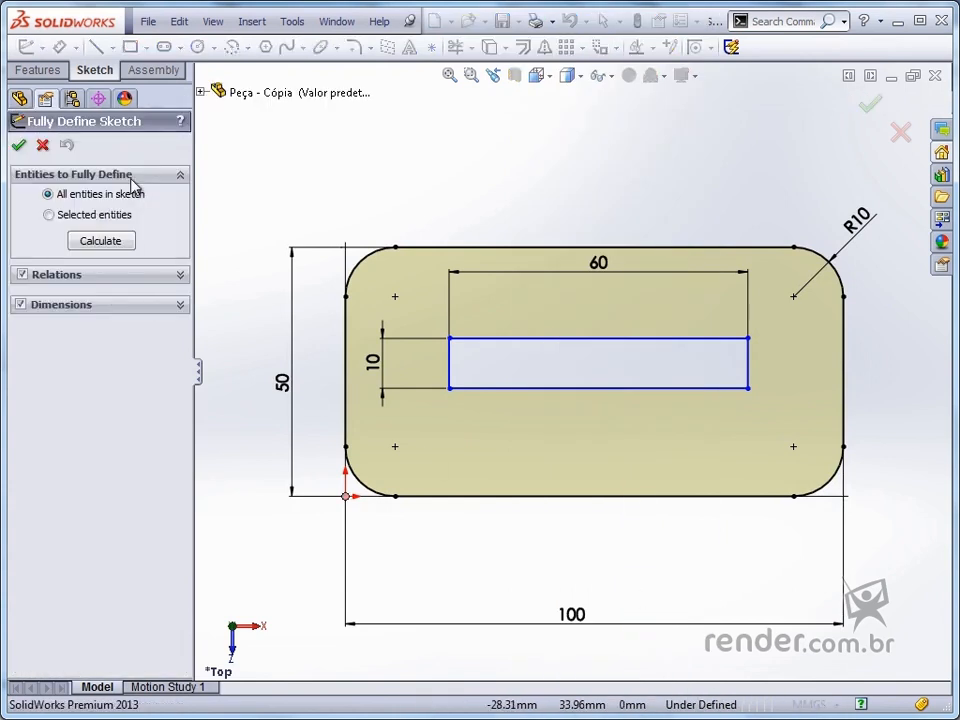
pyautogui.click(49, 215)
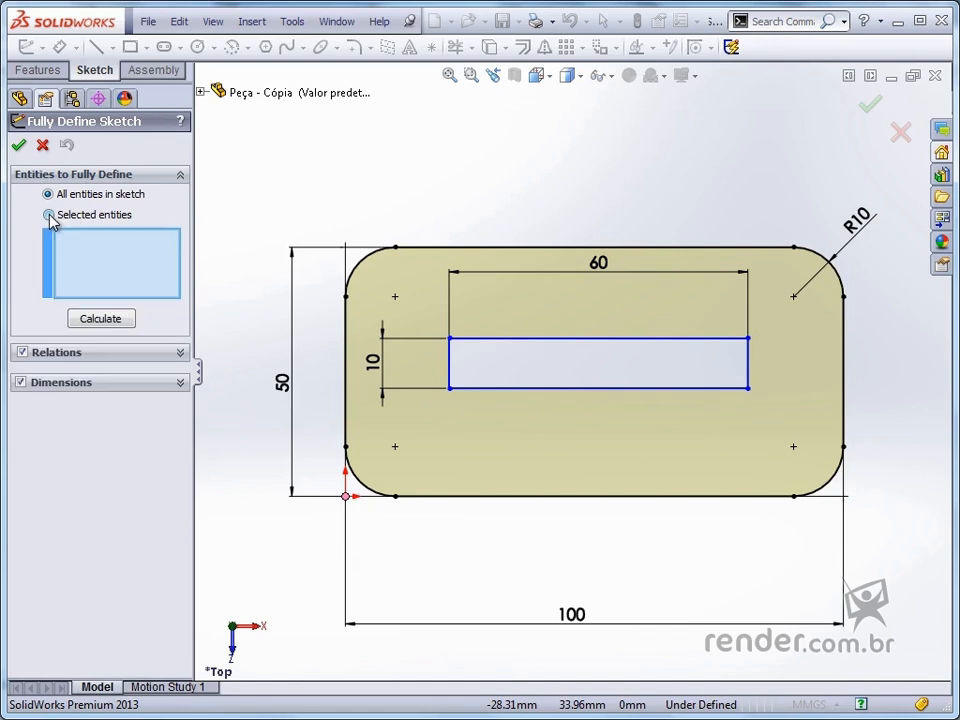
pyautogui.click(486, 339)
pyautogui.click(448, 365)
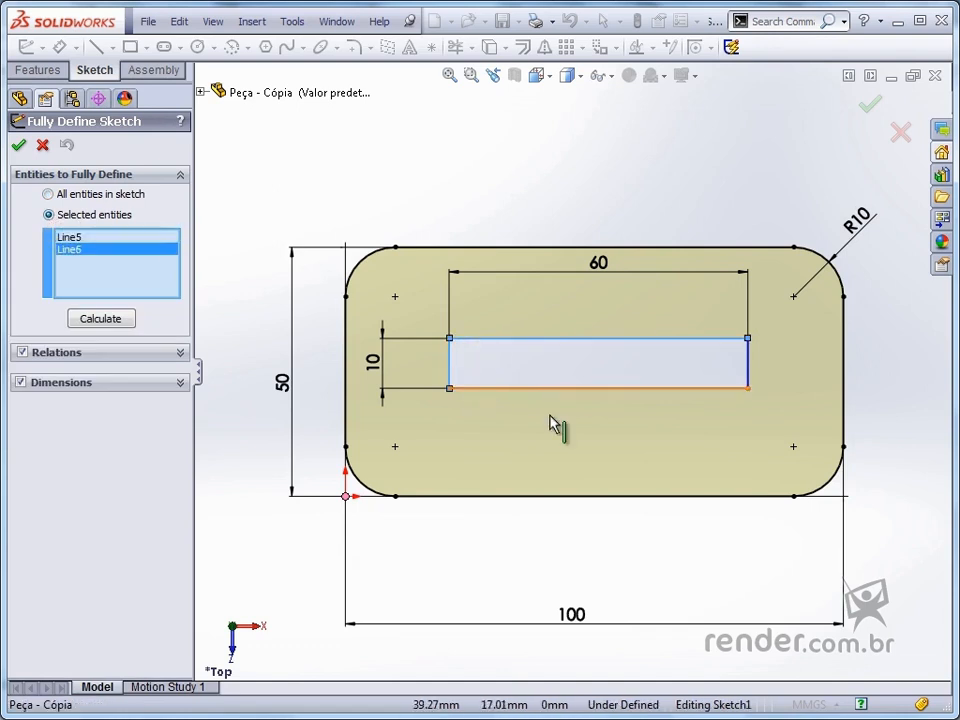
pyautogui.click(748, 376)
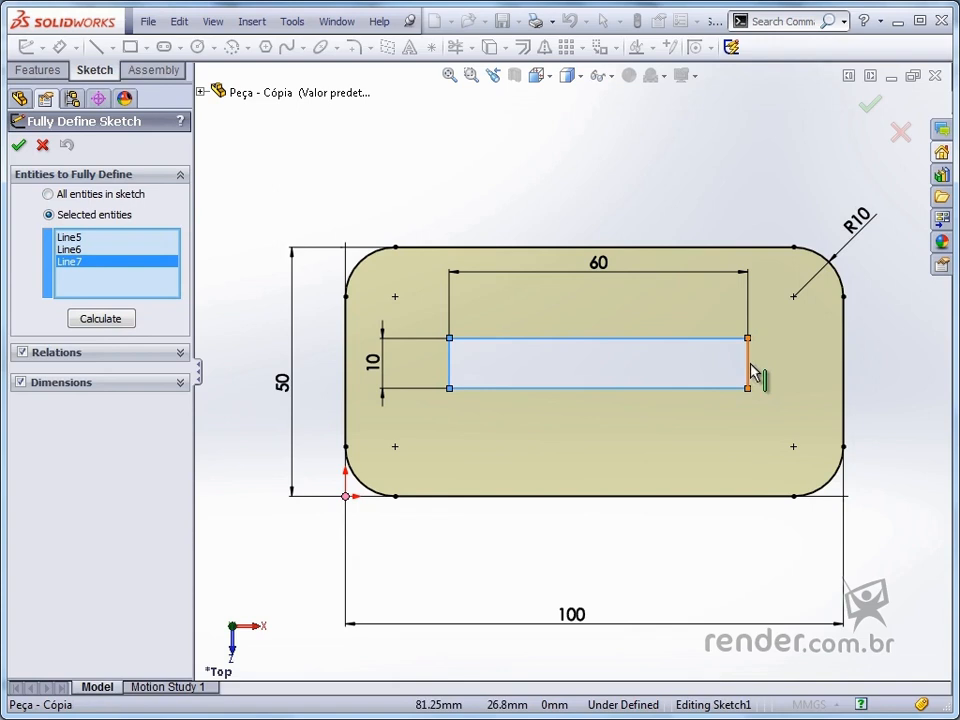
pyautogui.click(555, 388)
pyautogui.click(123, 323)
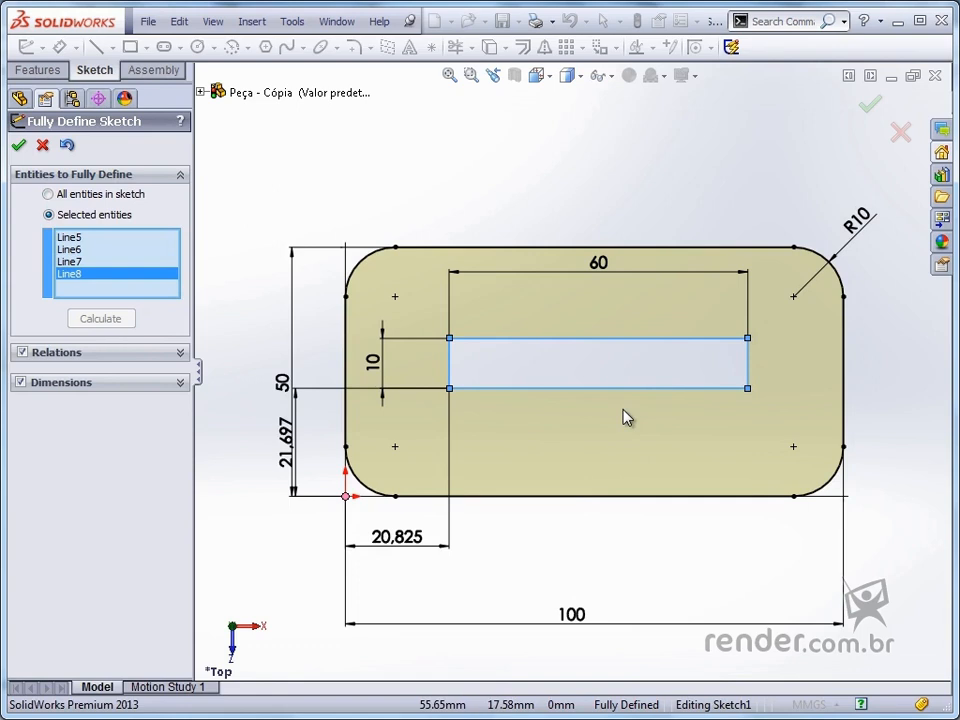
pyautogui.click(18, 145)
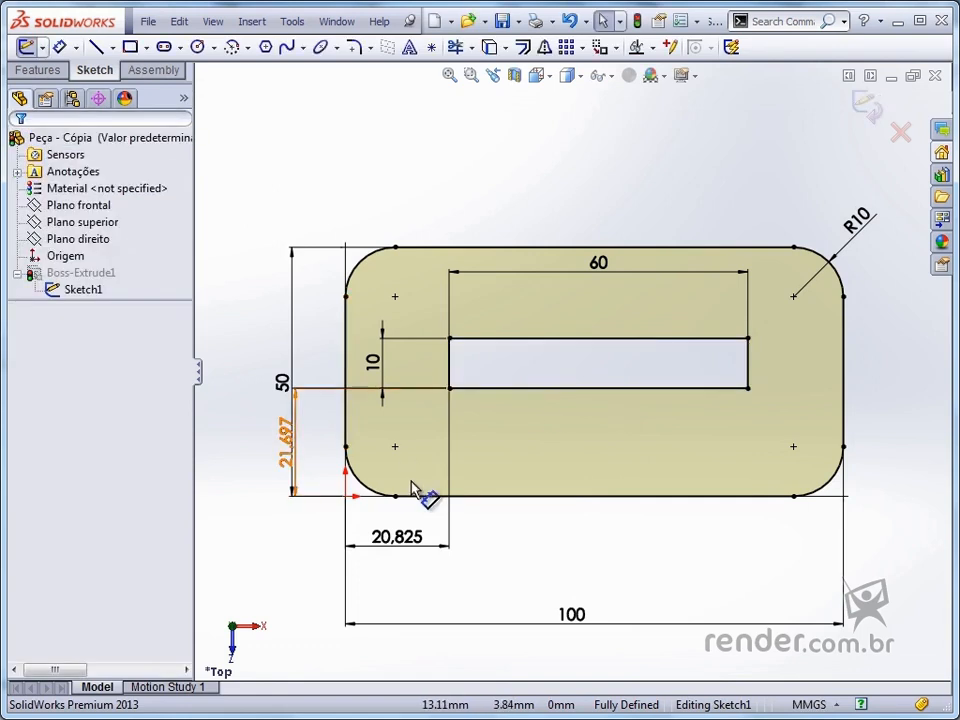
# Set the inner rectangle's horizontal and vertical offsets from the origin to 20 mm each.
pyautogui.click(399, 540)
pyautogui.doubleClick(399, 540)
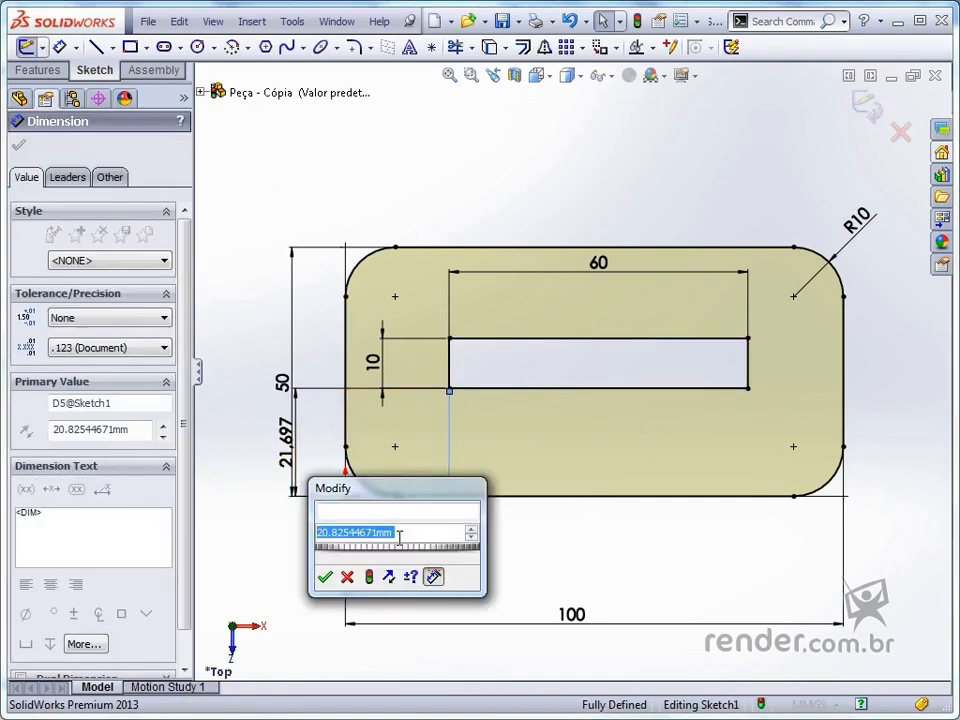
pyautogui.write('20')
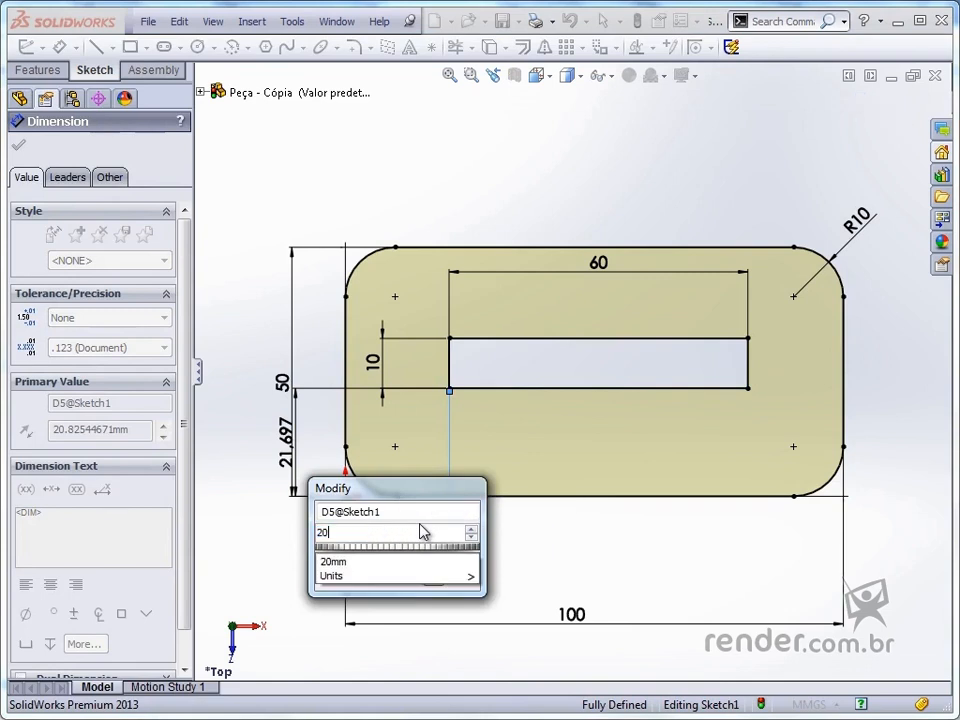
pyautogui.press('Return')
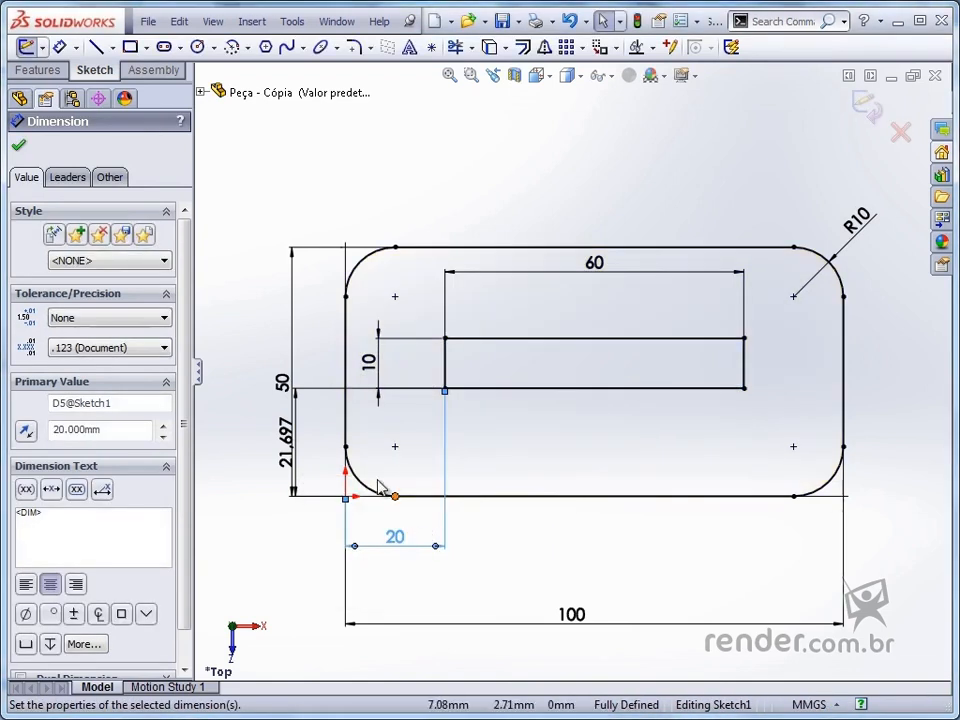
pyautogui.click(288, 455)
pyautogui.doubleClick(288, 455)
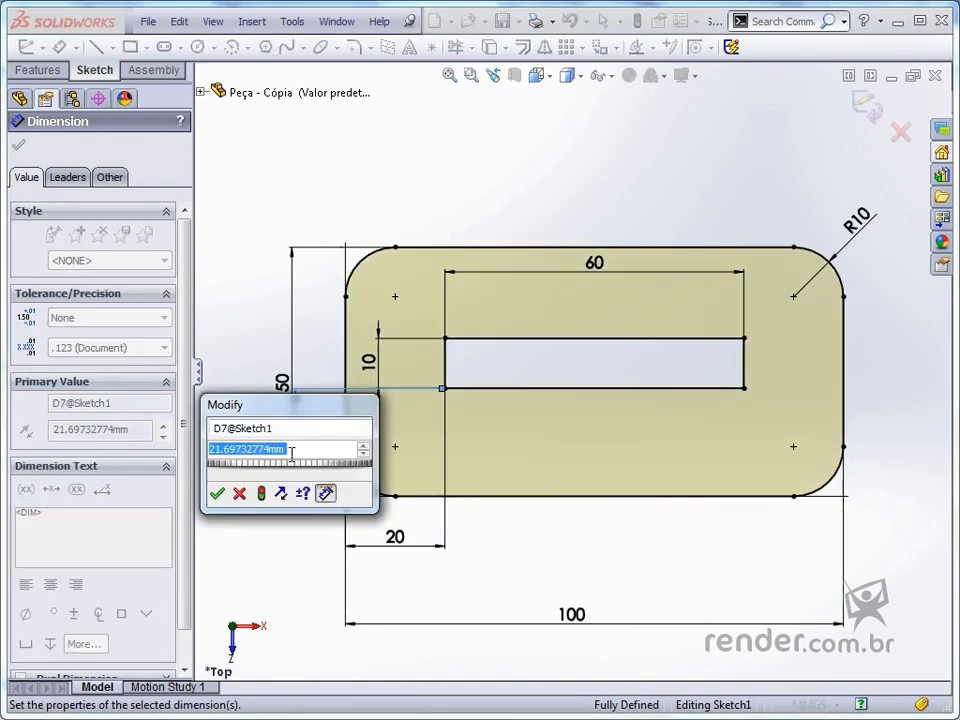
pyautogui.write('20')
pyautogui.press('Return')
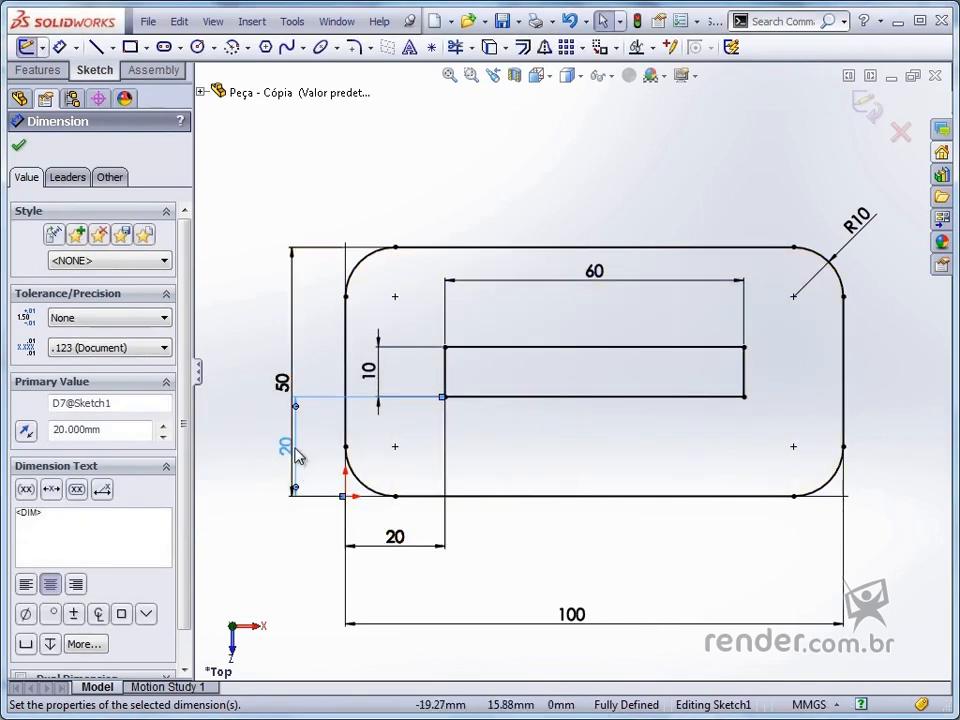
# Reposition the rectangle's vertical offset dimension clear of the plate's 50 mm dimension and exit the sketch.
pyautogui.moveTo(287, 446); pyautogui.dragTo(313, 452)
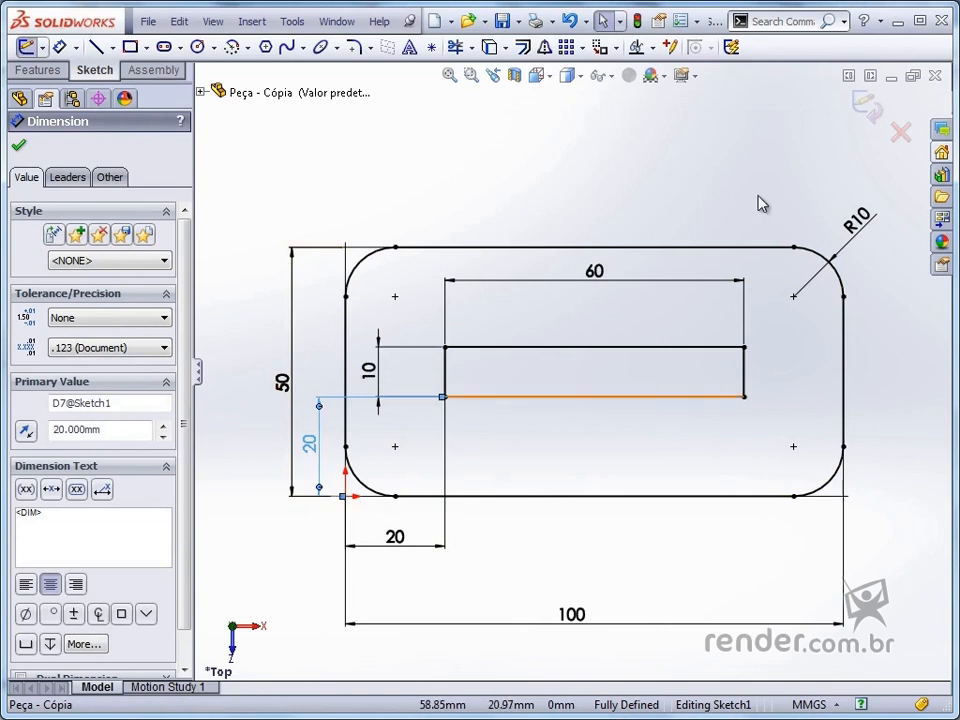
pyautogui.click(866, 105)
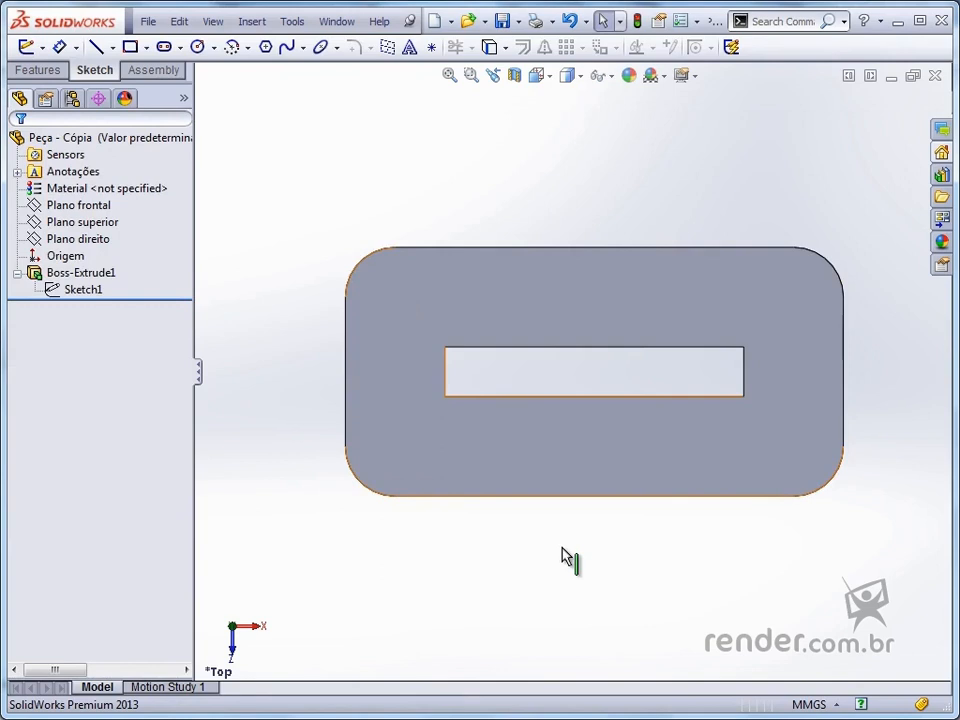
pyautogui.hotkey('ctrl', '7')
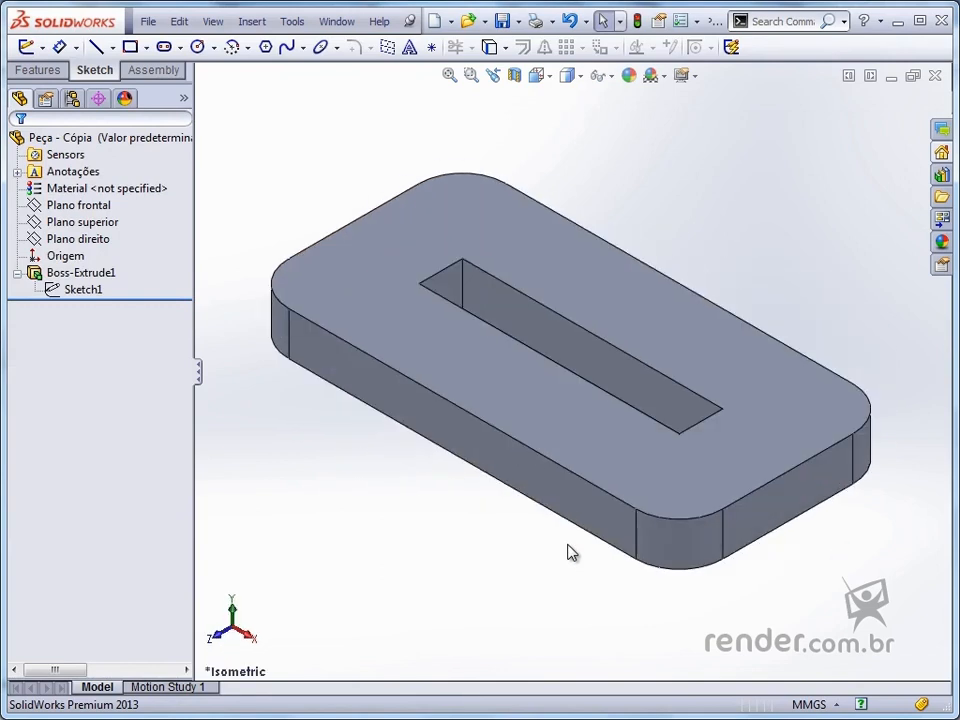